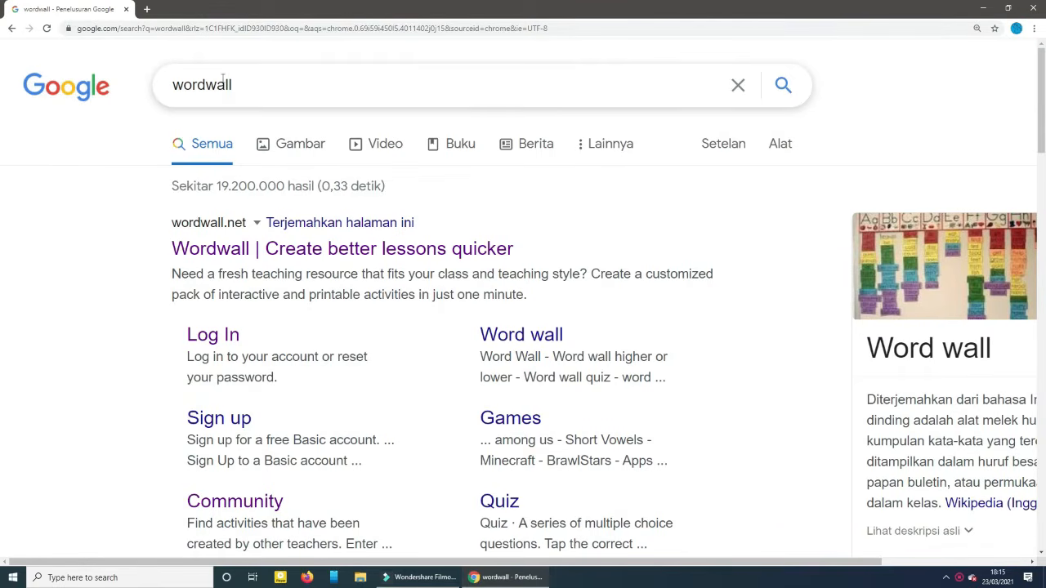
Search Google for "word wall" and open the wordwall.net home page
{"action": "left_click", "coordinate": [253, 86]}
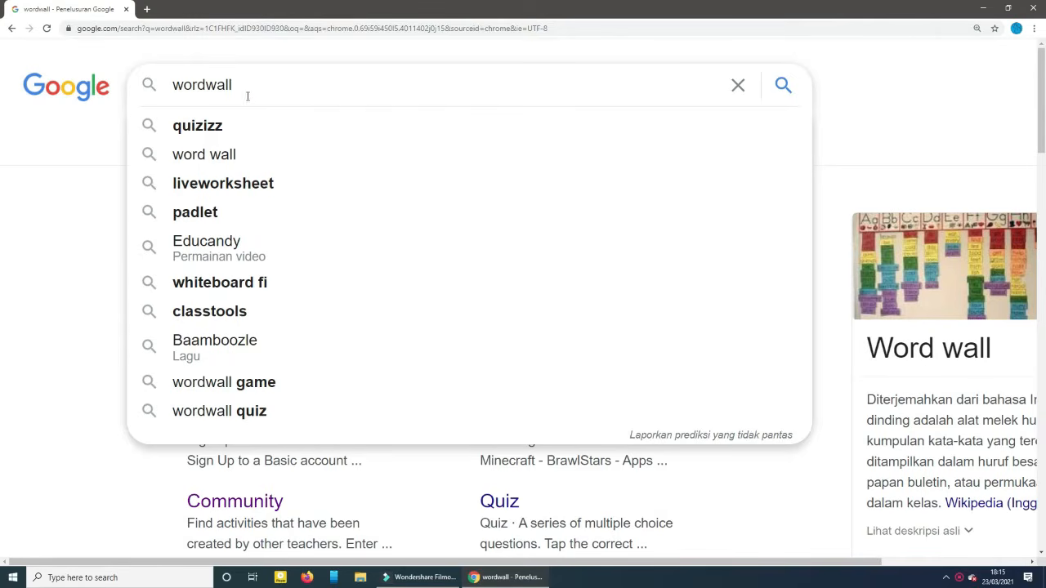
{"action": "left_click", "coordinate": [217, 148]}
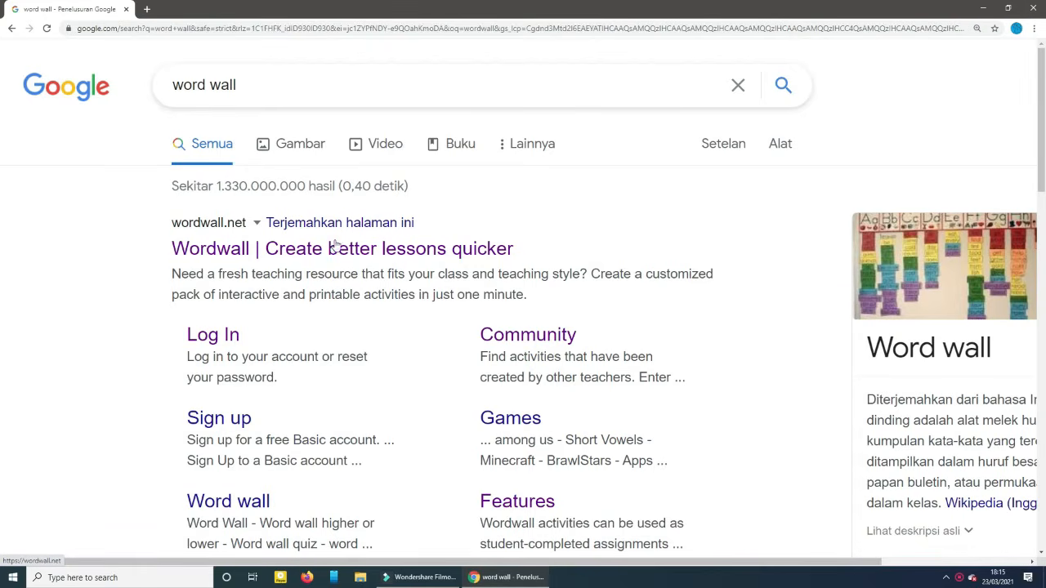
{"action": "left_click", "coordinate": [196, 260]}
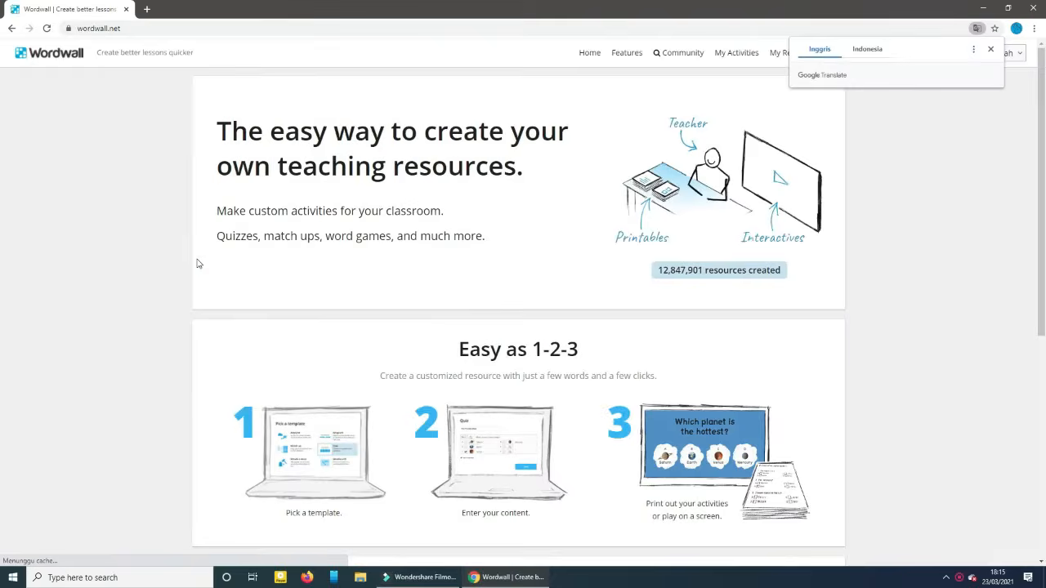
Dismiss the translation prompt and log out of the current Wordwall account
{"action": "left_click", "coordinate": [991, 49]}
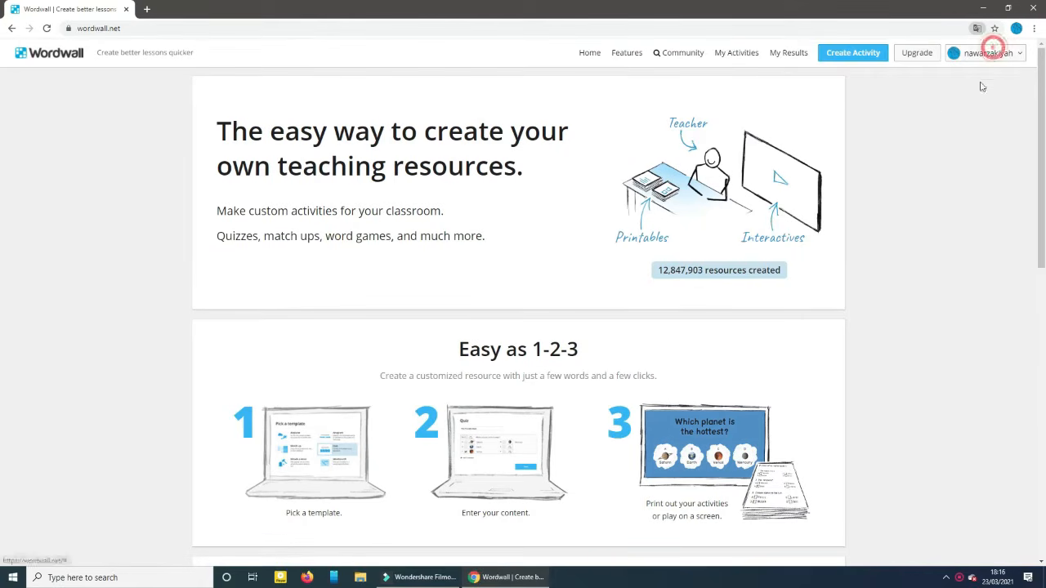
{"action": "left_click", "coordinate": [1021, 53]}
{"action": "left_click", "coordinate": [962, 185]}
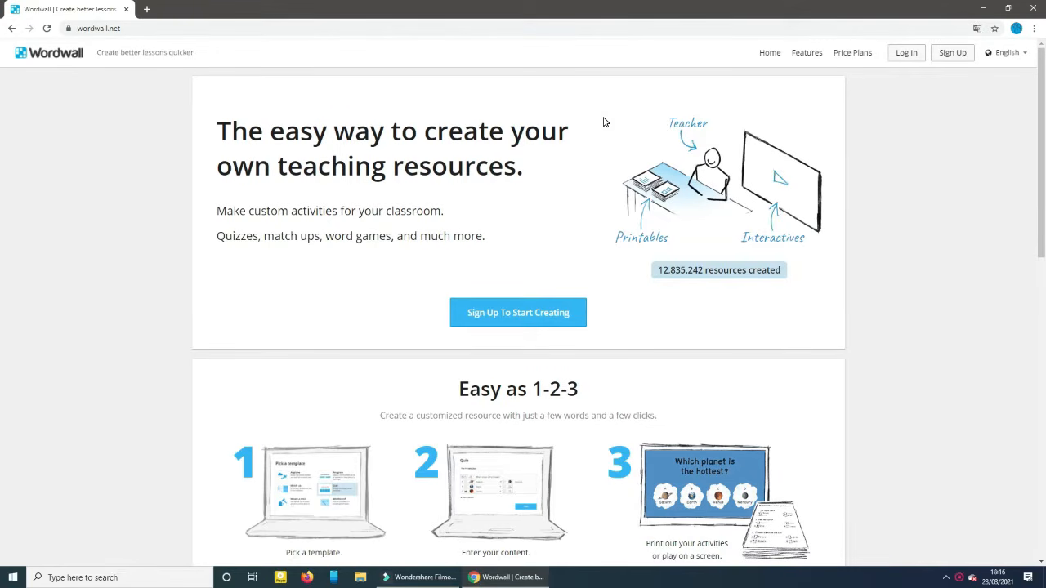
Translate the Wordwall home page into Indonesian and dismiss the translation prompt
{"action": "right_click", "coordinate": [581, 182]}
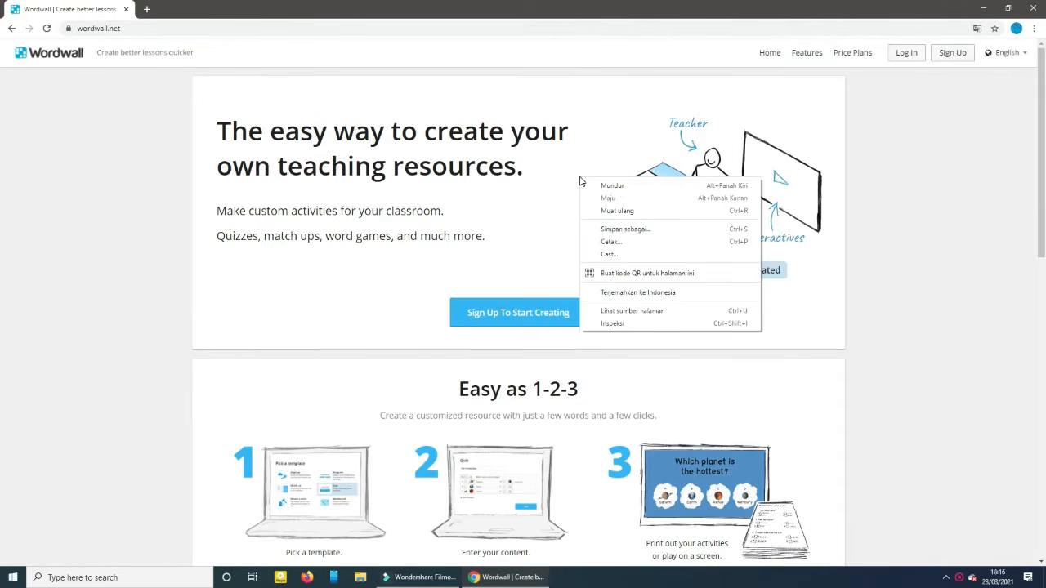
{"action": "left_click", "coordinate": [619, 293]}
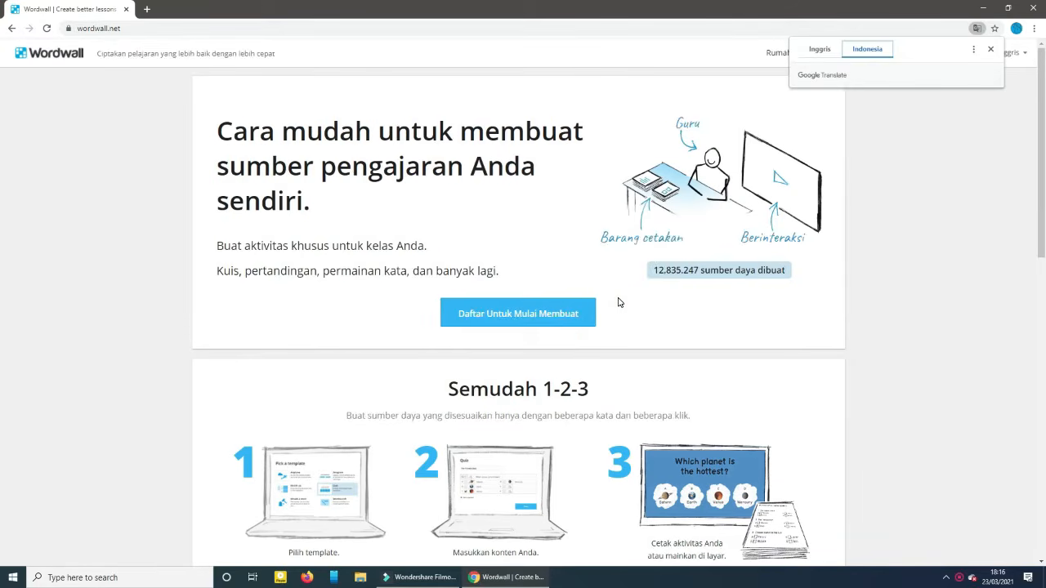
{"action": "left_click", "coordinate": [991, 49]}
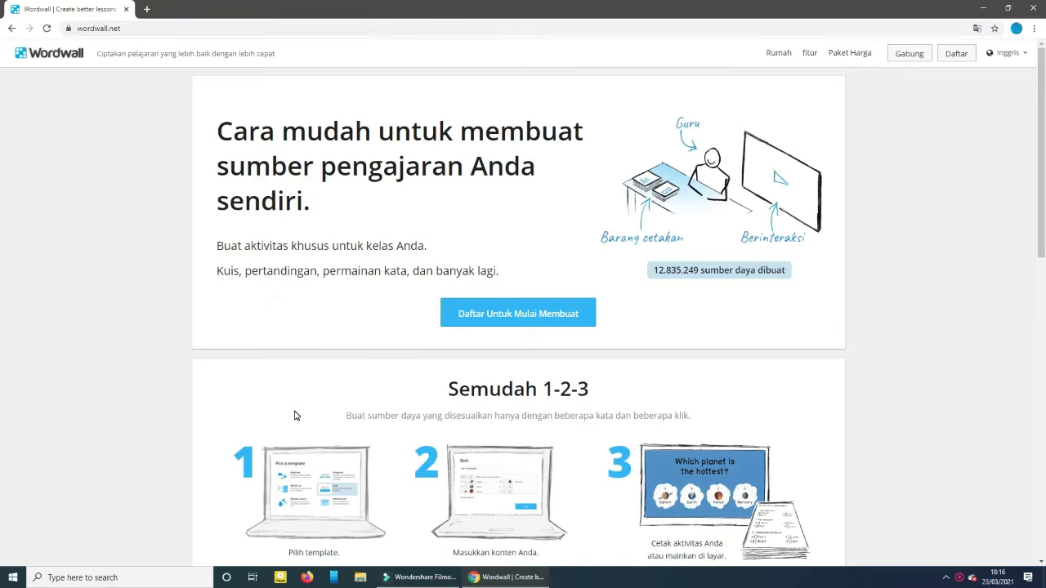
Log in to Wordwall through Google sign-in with the third listed account
{"action": "left_click", "coordinate": [901, 60]}
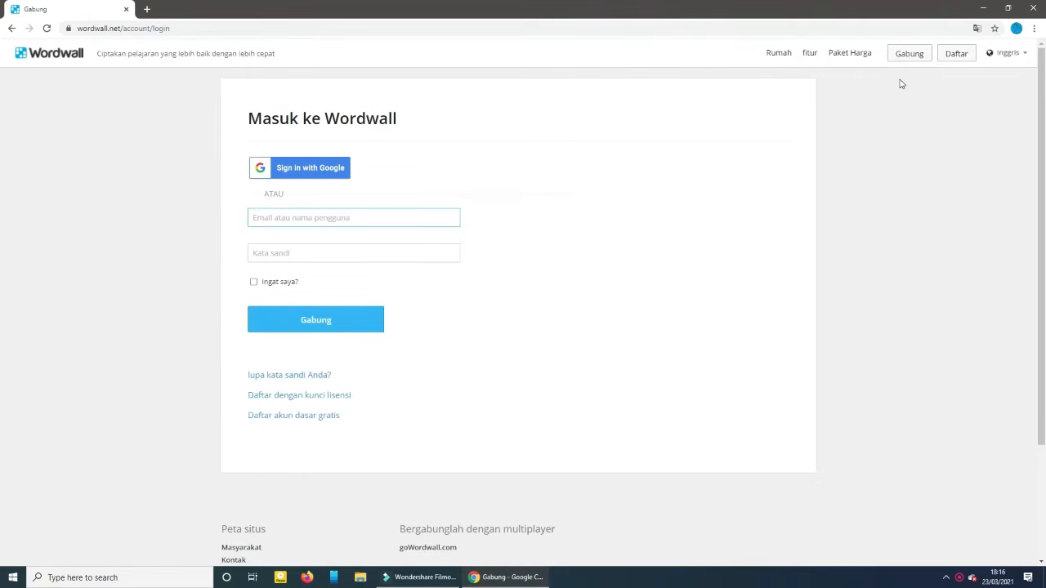
{"action": "left_click", "coordinate": [298, 169]}
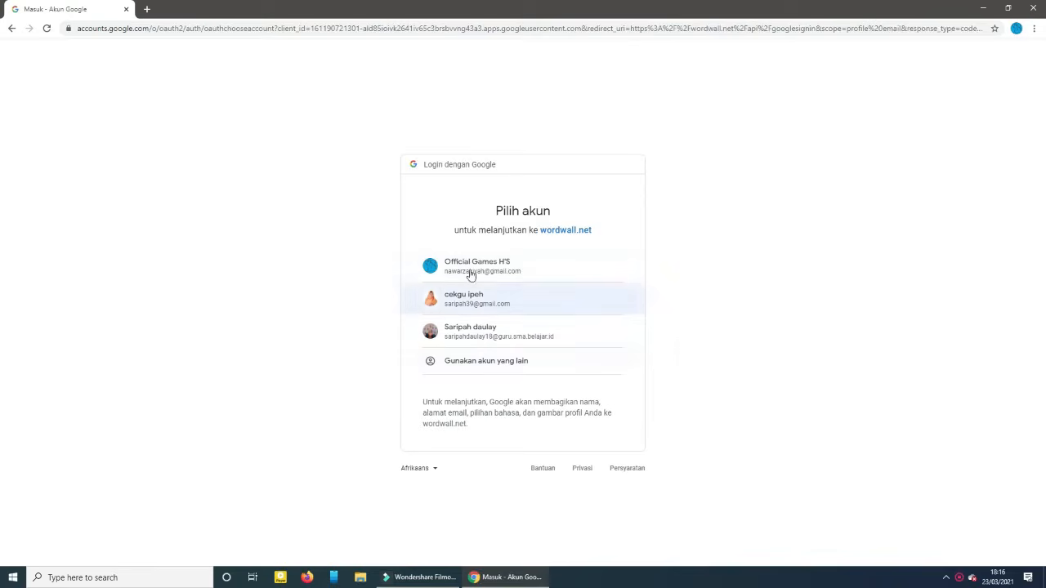
{"action": "left_click", "coordinate": [480, 334]}
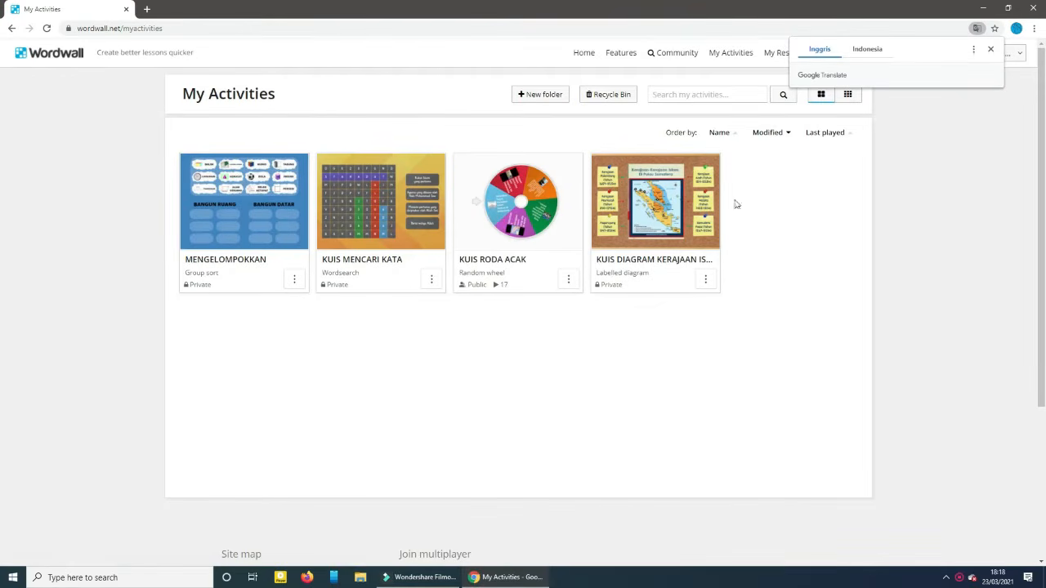
Translate the activities page into Indonesian and start a new activity with the Jenis kelompok template
{"action": "left_click", "coordinate": [875, 49]}
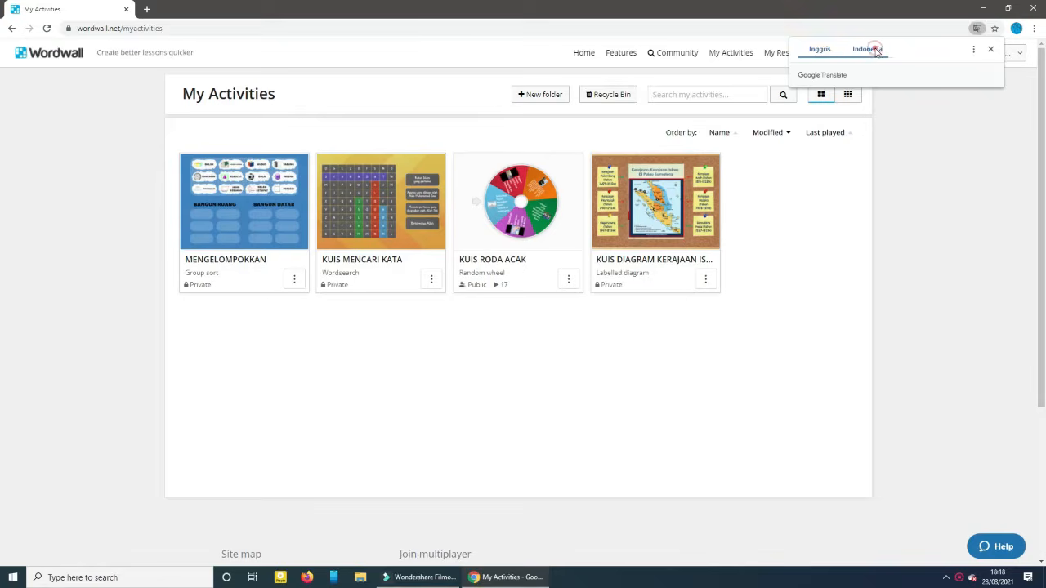
{"action": "left_click", "coordinate": [988, 51]}
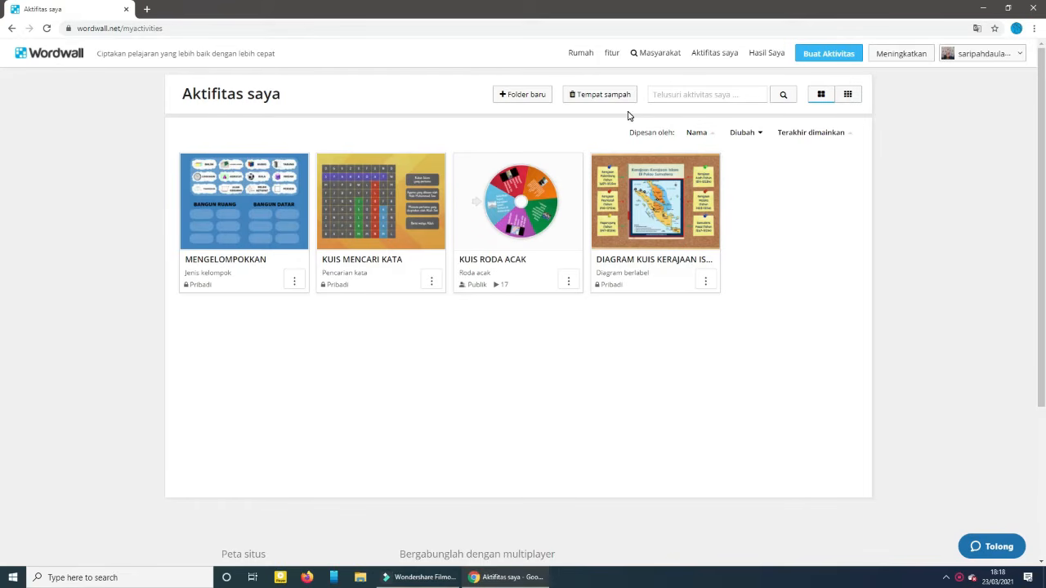
{"action": "left_click", "coordinate": [818, 62]}
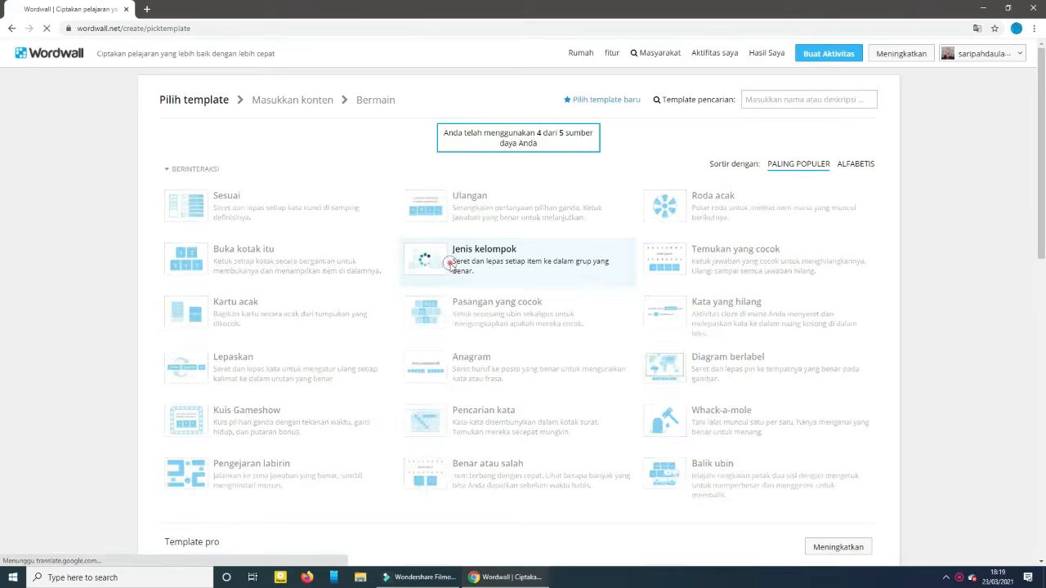
{"action": "left_click", "coordinate": [451, 268]}
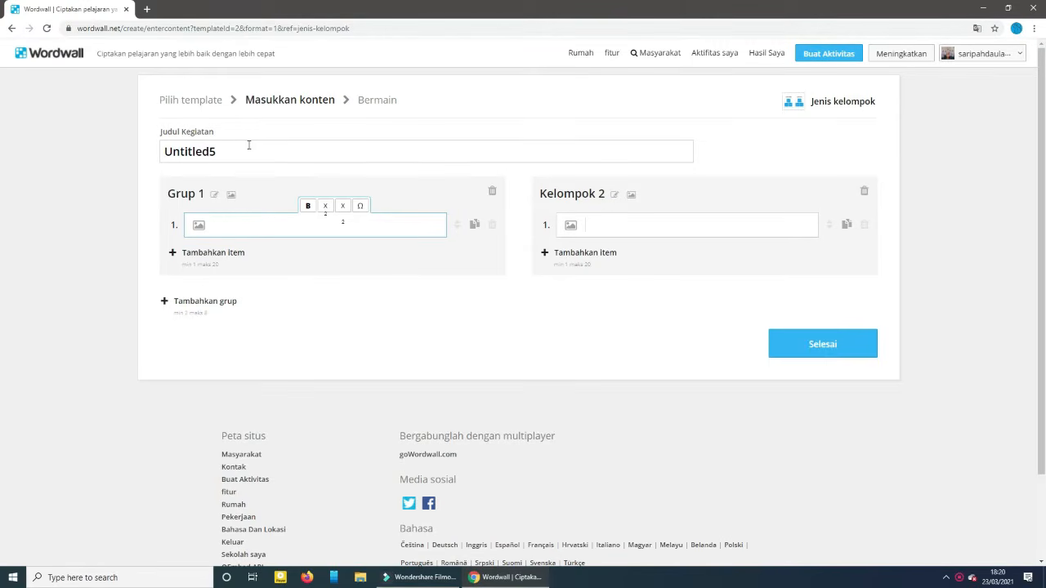
Set the activity title to MENGELOMPOKKAN
{"action": "left_click_drag", "start_coordinate": [248, 144], "coordinate": [161, 180]}
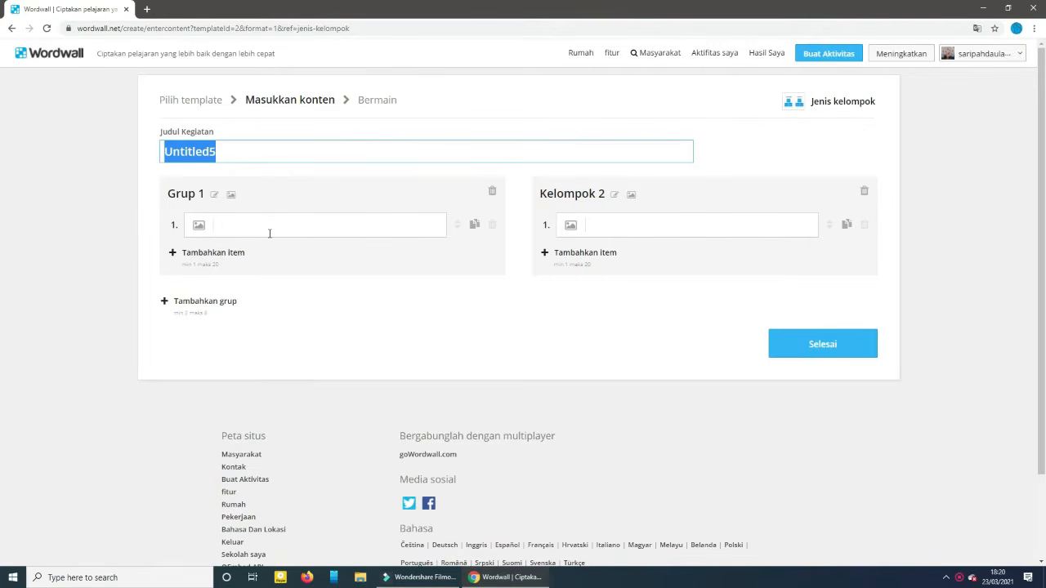
{"action": "left_click", "coordinate": [351, 226]}
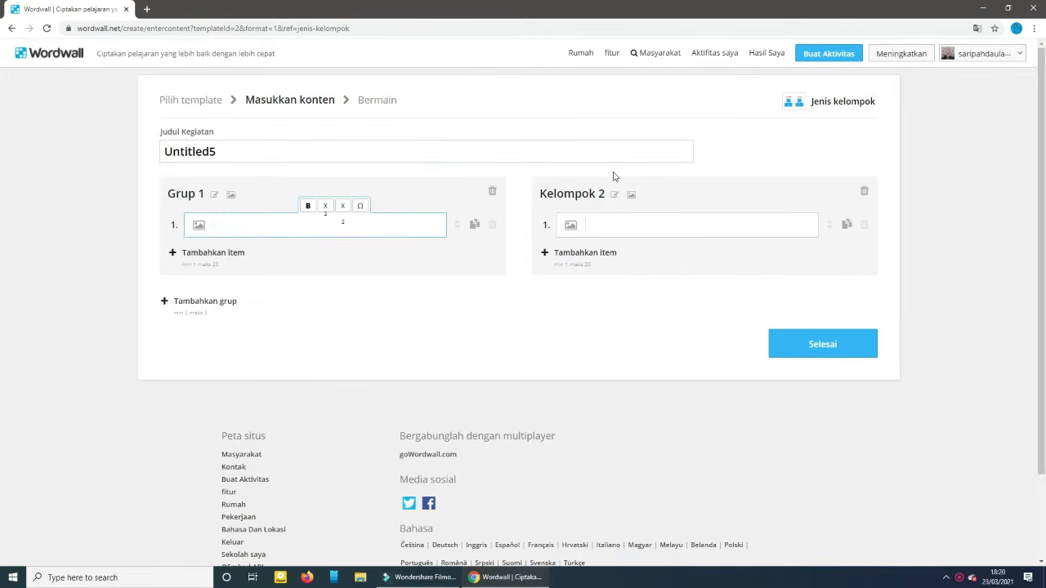
{"action": "left_click", "coordinate": [233, 152]}
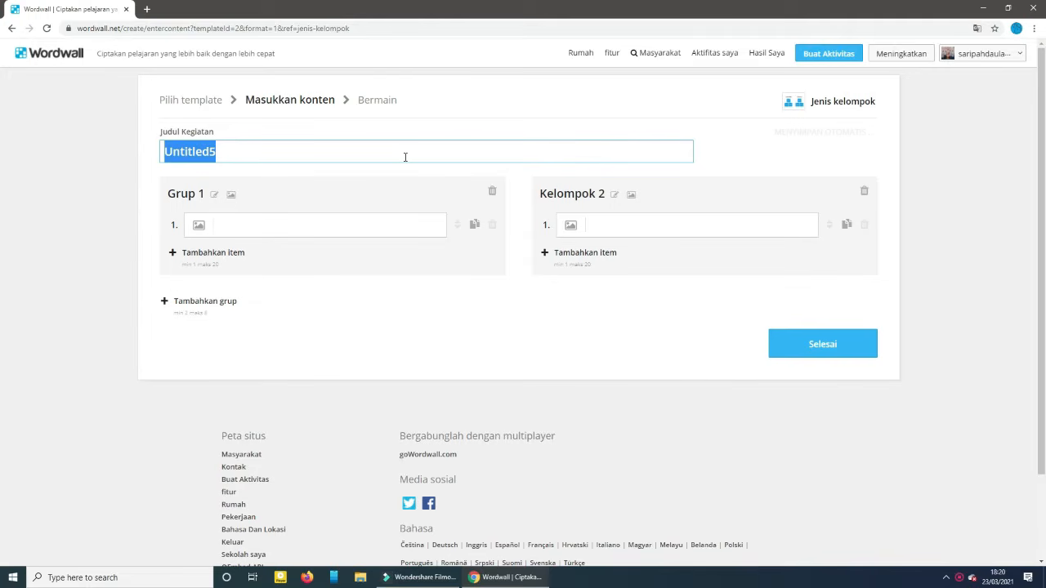
{"action": "type", "text": "MENG"}
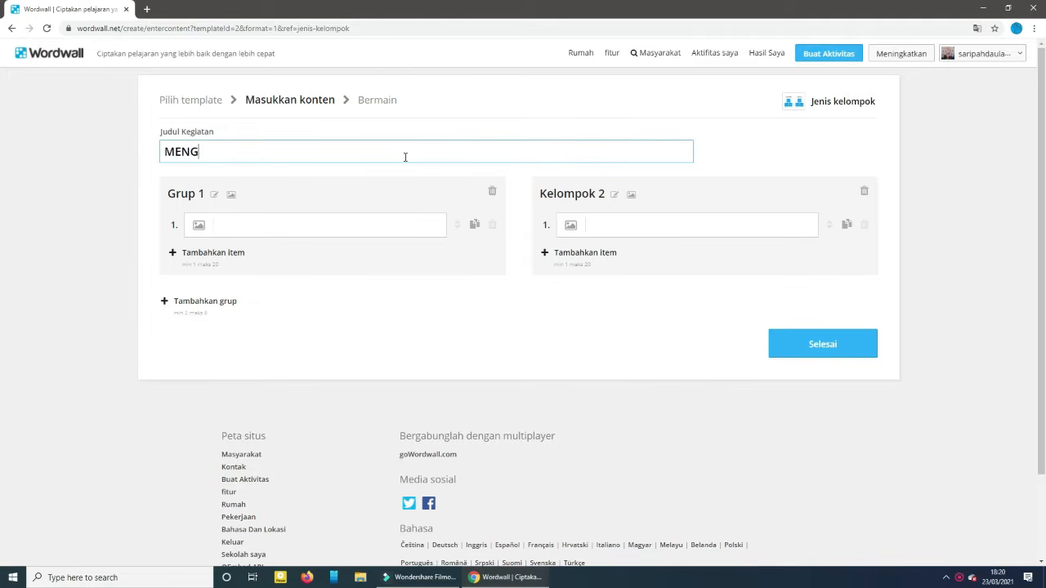
{"action": "type", "text": "ELOMPOKKAN"}
Rename the first group BANGUN RUANG and the second group BANGUN DATAR
{"action": "left_click", "coordinate": [213, 193]}
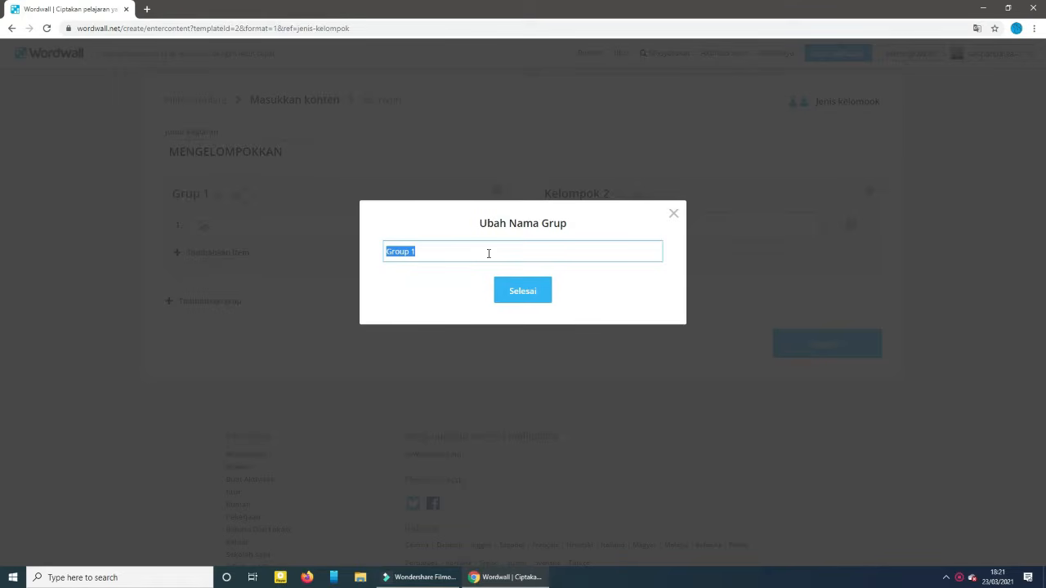
{"action": "type", "text": "BANGUN RUANG"}
{"action": "left_click", "coordinate": [527, 282]}
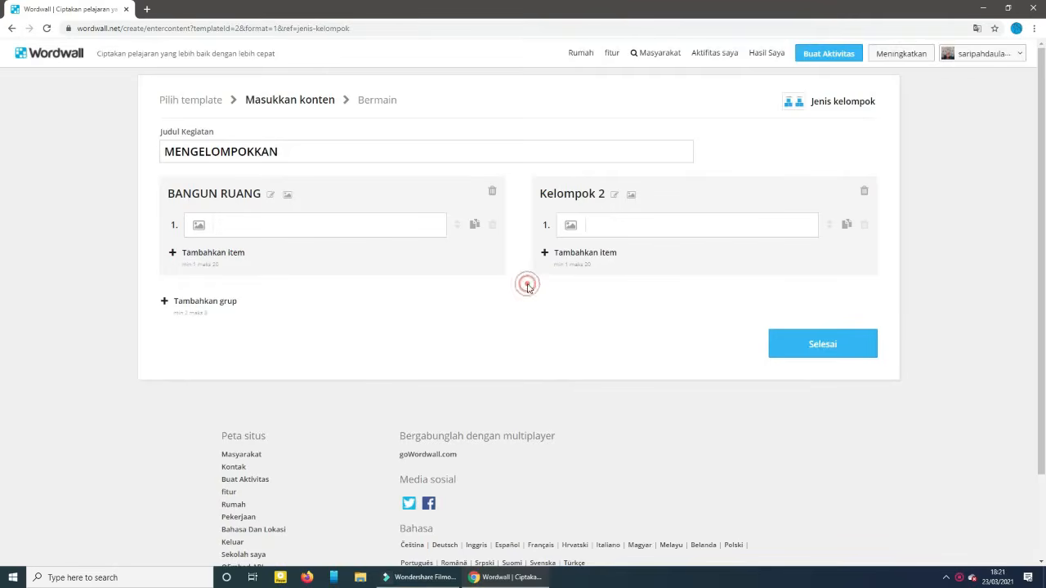
{"action": "left_click", "coordinate": [613, 195]}
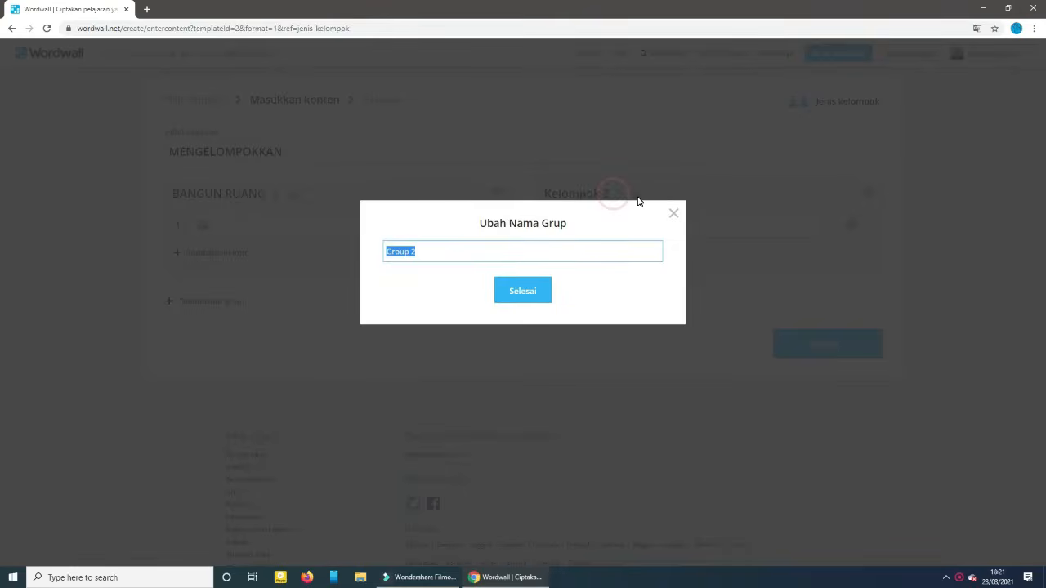
{"action": "type", "text": "BANGUN DATAR"}
{"action": "left_click", "coordinate": [511, 287]}
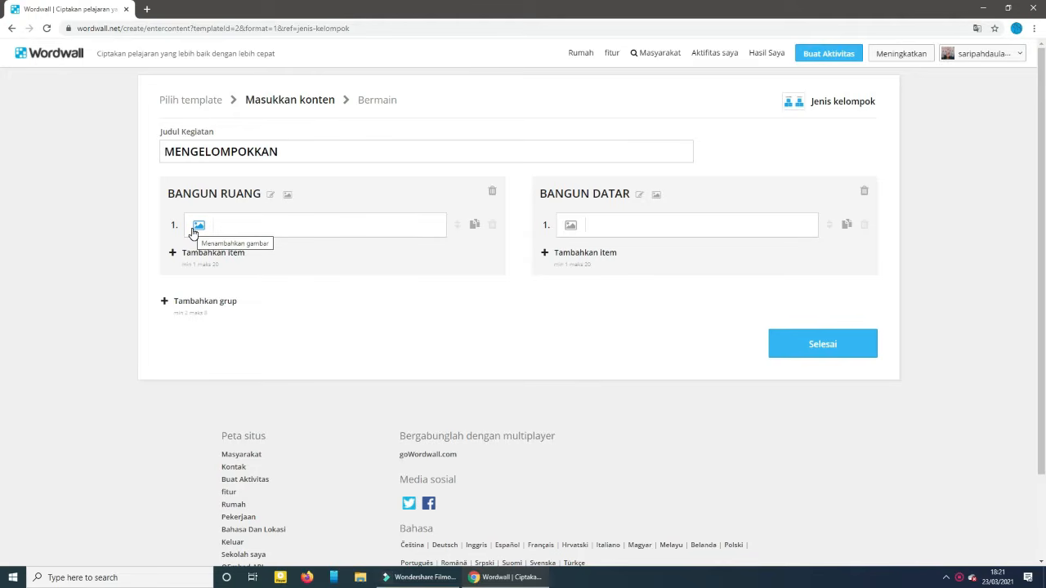
Add the shaded and outlined cylinder picture from a "tabung" image search to the first BANGUN RUANG item and label it TABUNG
{"action": "left_click", "coordinate": [198, 227]}
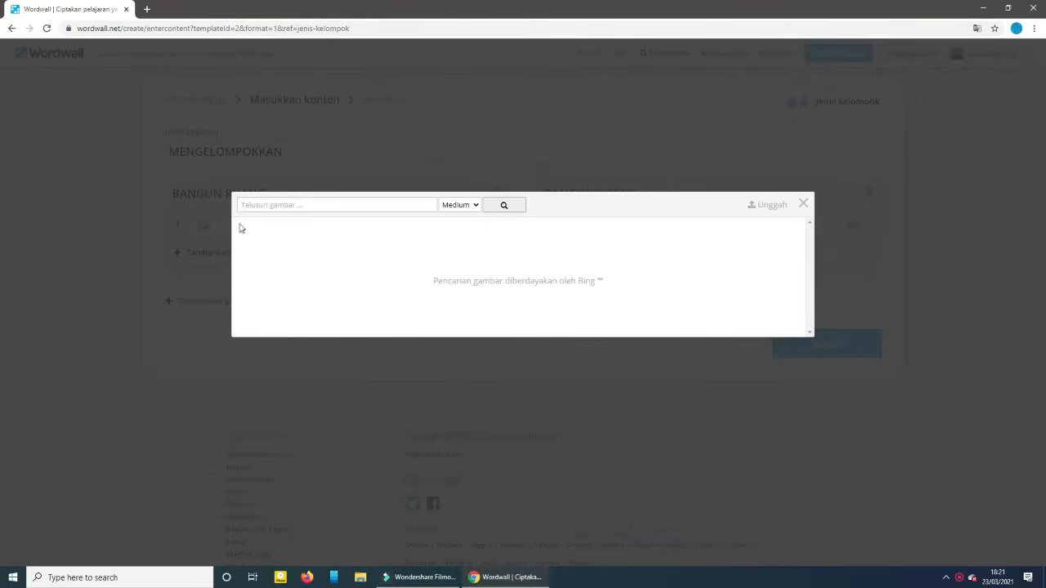
{"action": "left_click", "coordinate": [377, 203]}
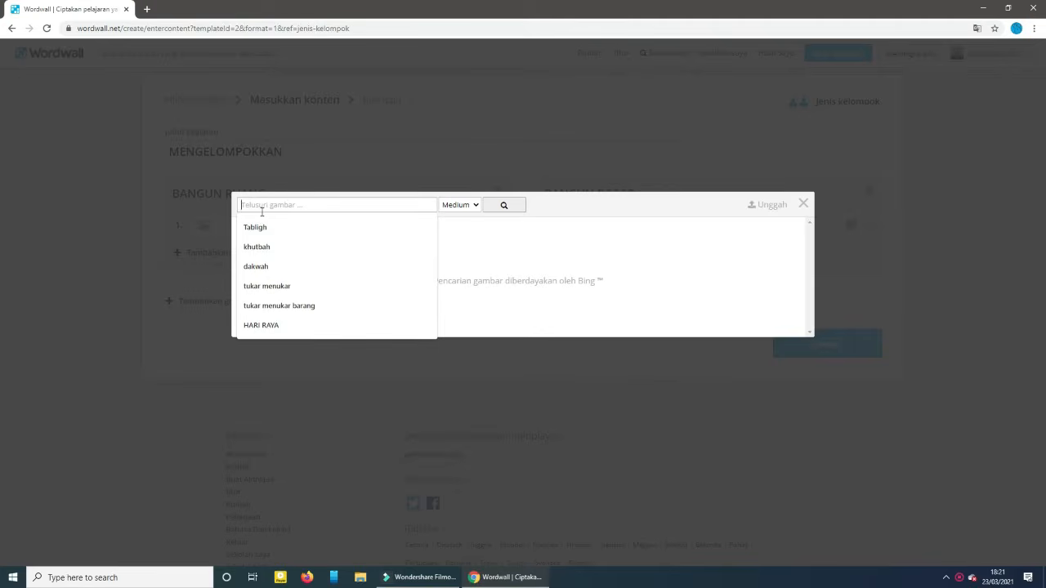
{"action": "type", "text": "t"}
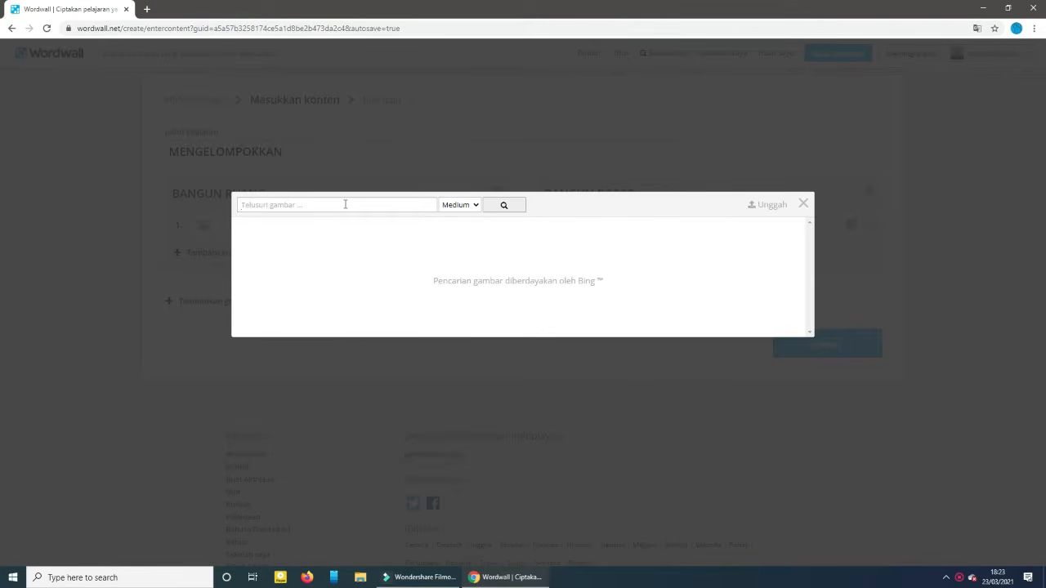
{"action": "type", "text": "TABU"}
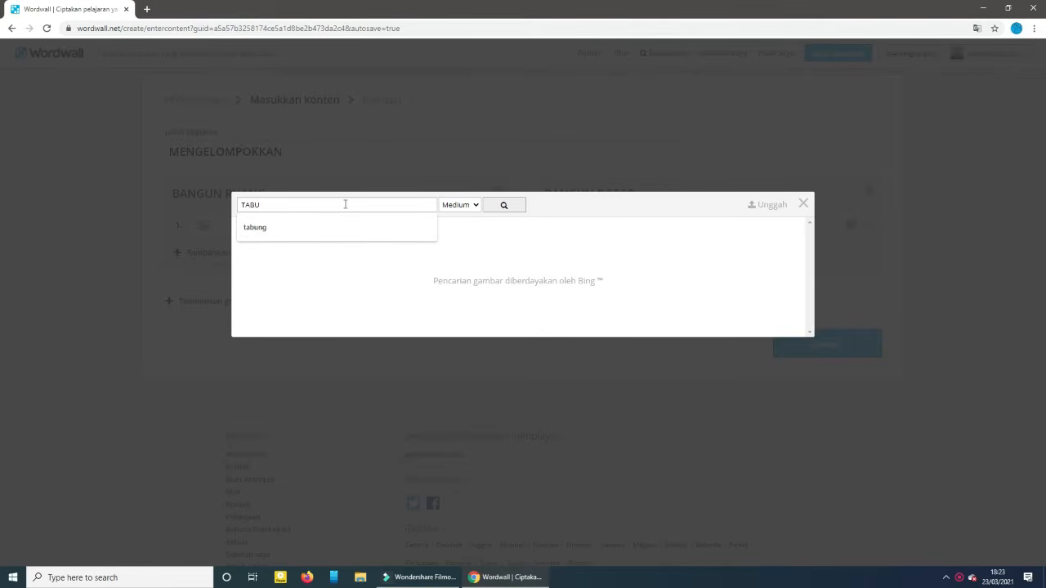
{"action": "key", "text": "Down"}
{"action": "key", "text": "Return"}
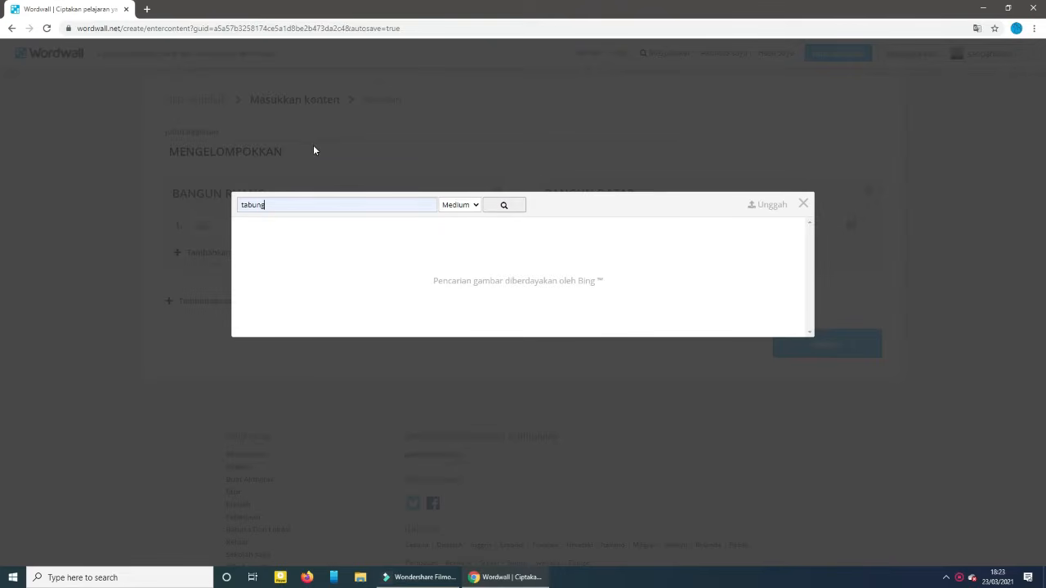
{"action": "key", "text": "Return"}
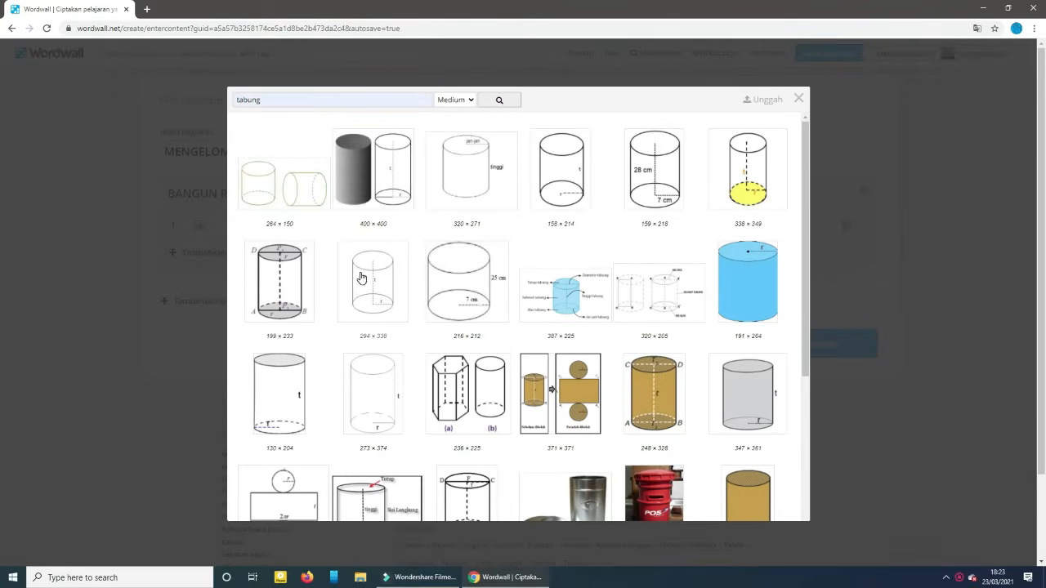
{"action": "left_click", "coordinate": [372, 170]}
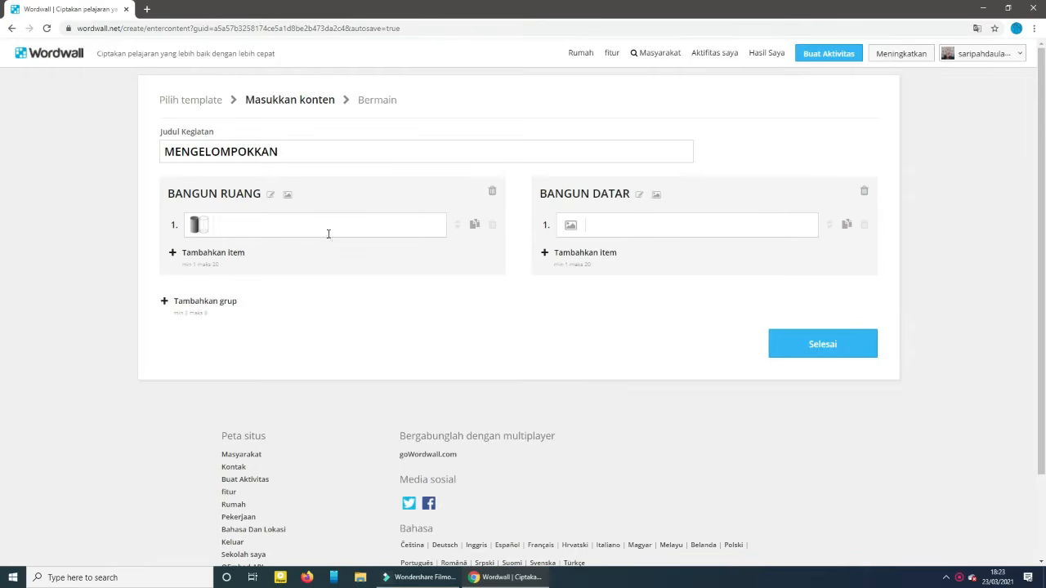
{"action": "left_click", "coordinate": [318, 228]}
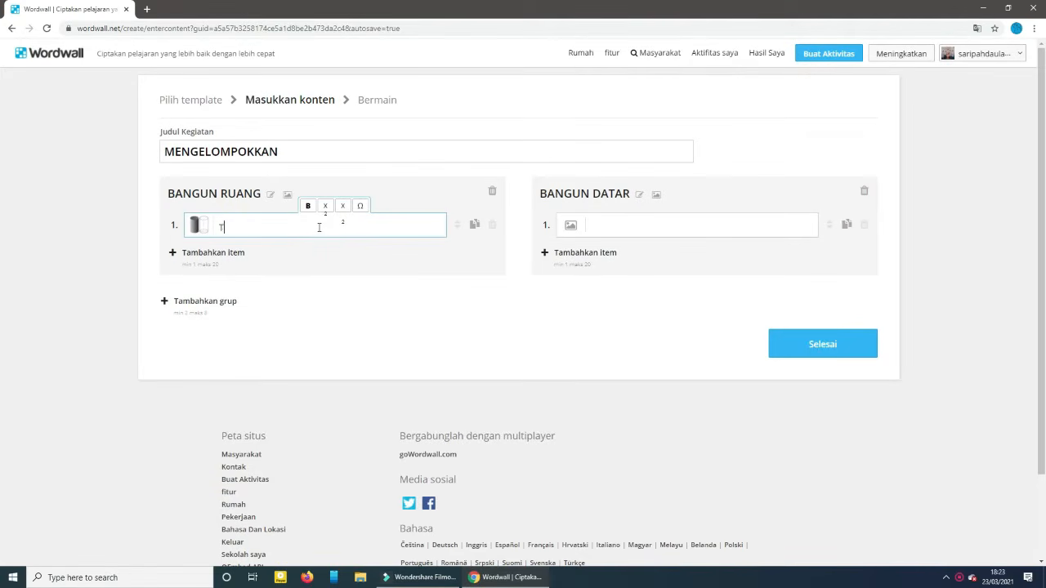
{"action": "type", "text": "TABUNG"}
Add the red-outlined parallelogram picture from a "JAJAR GENJANG" image search to the first BANGUN DATAR item and label it JAJAR GENJANG
{"action": "left_click", "coordinate": [572, 225]}
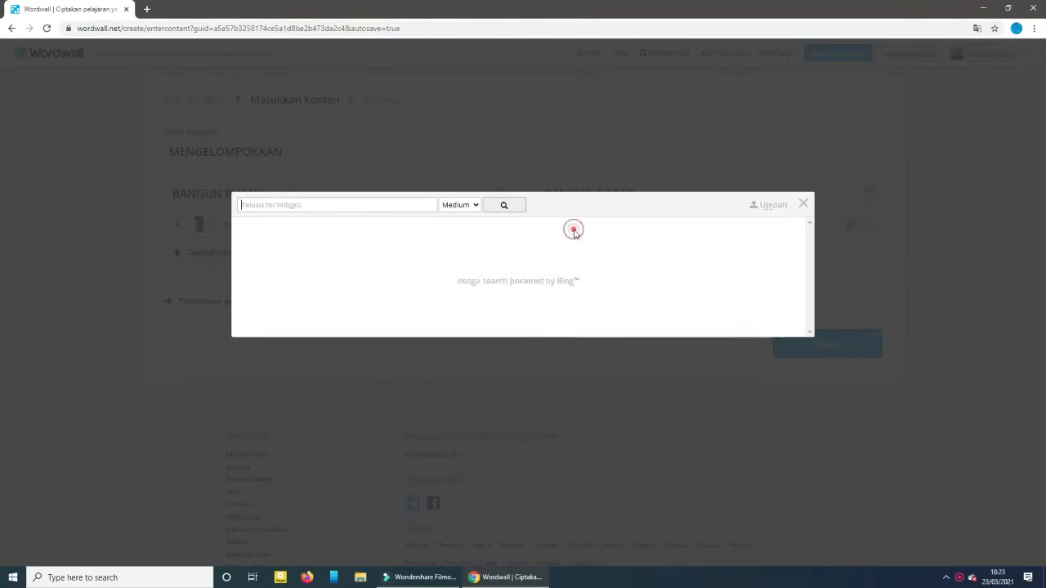
{"action": "left_click", "coordinate": [391, 204]}
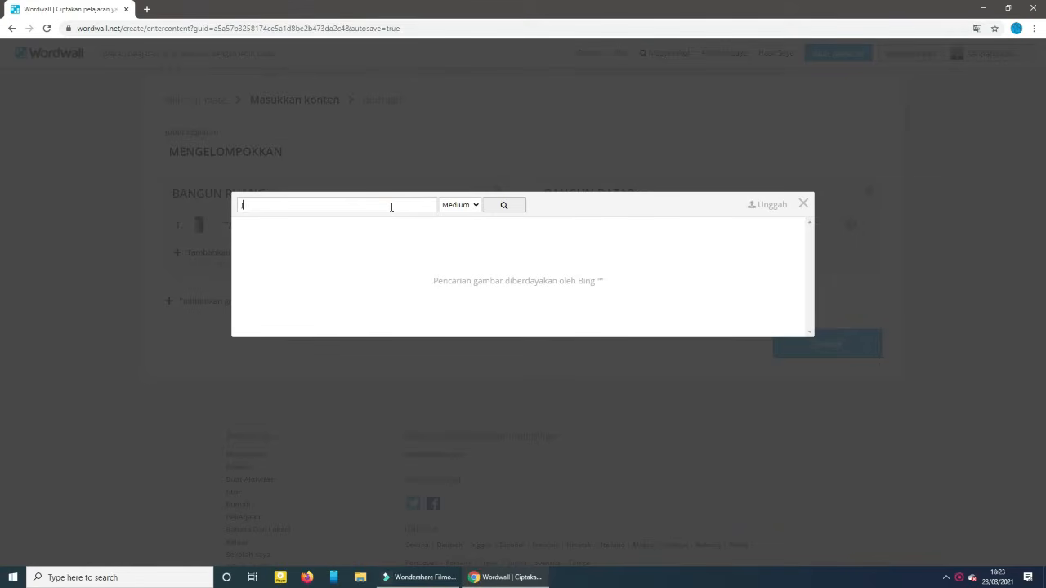
{"action": "type", "text": "JAJAR GENY"}
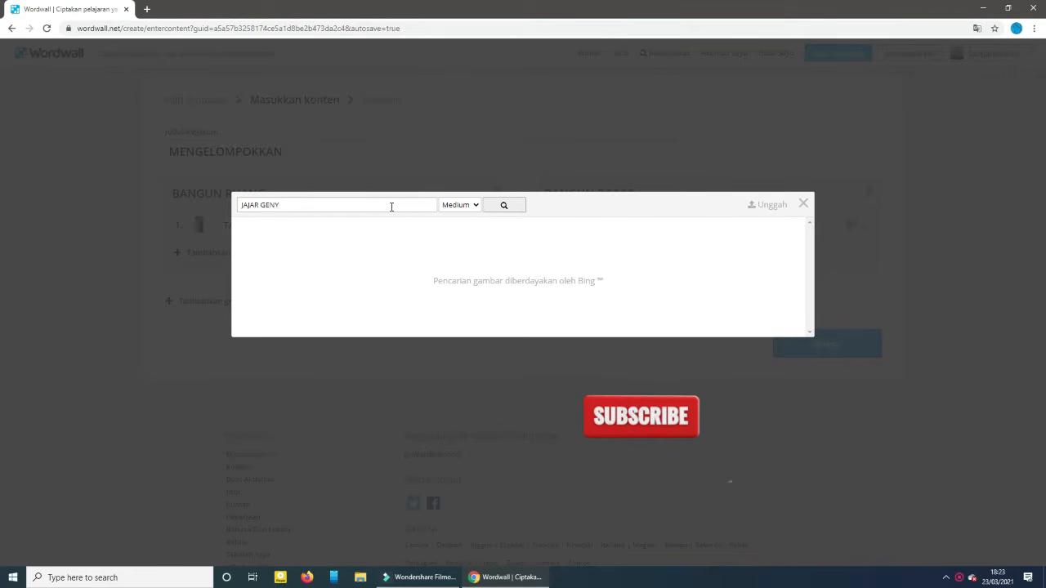
{"action": "key", "text": "BackSpace"}
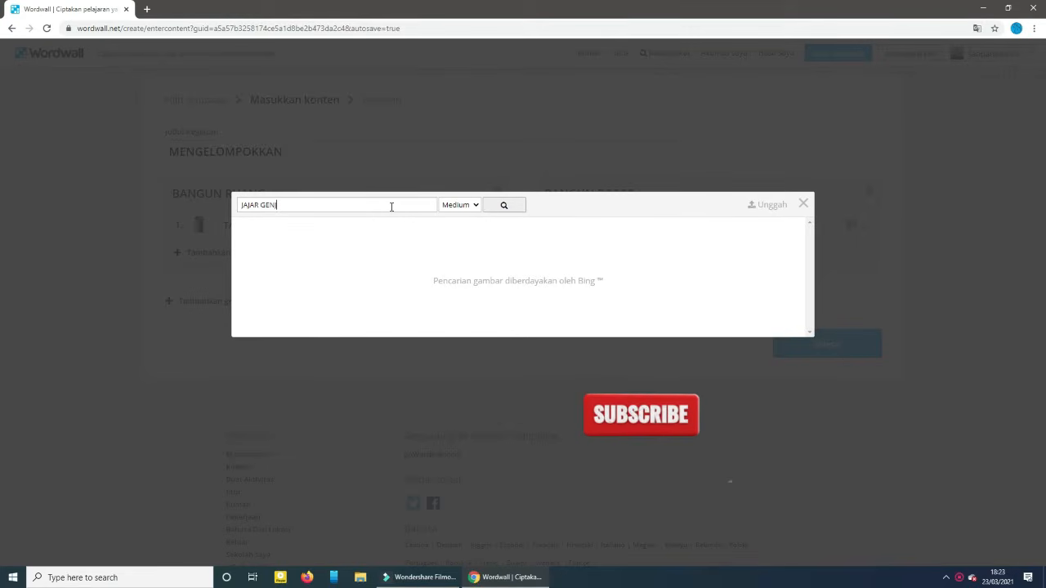
{"action": "key", "text": "Return"}
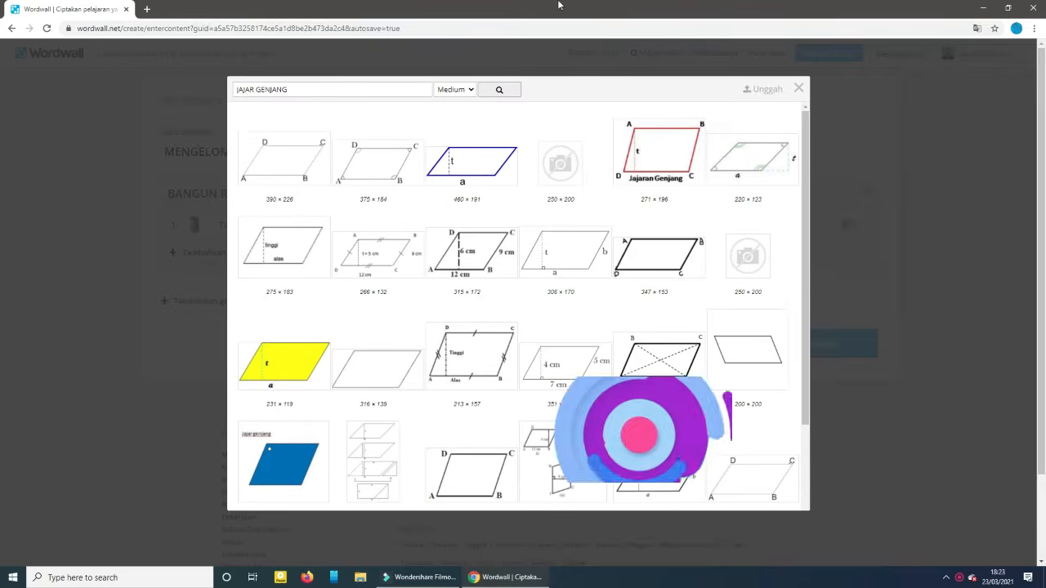
{"action": "left_click", "coordinate": [628, 151]}
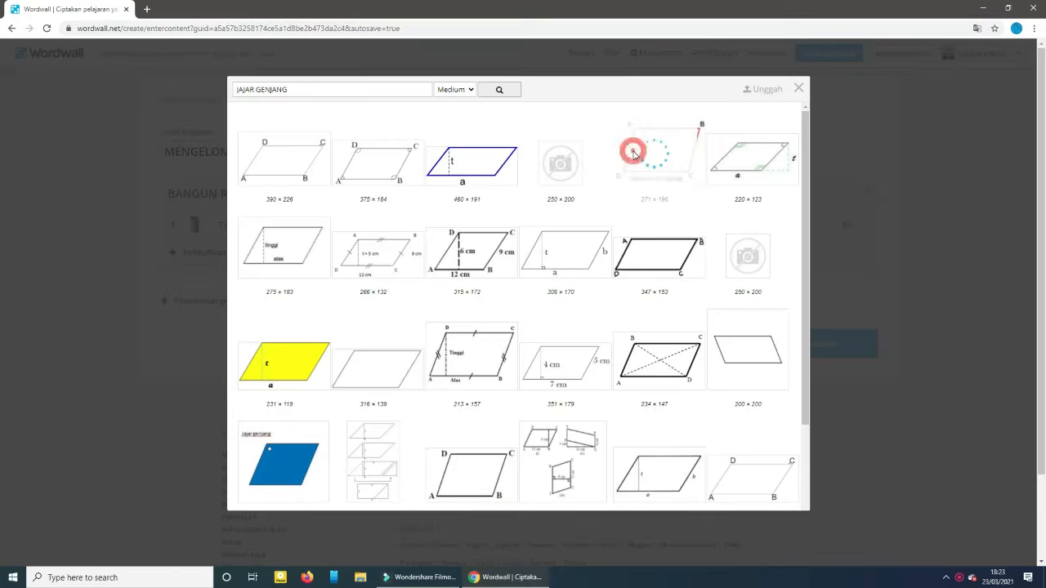
{"action": "left_click", "coordinate": [638, 216]}
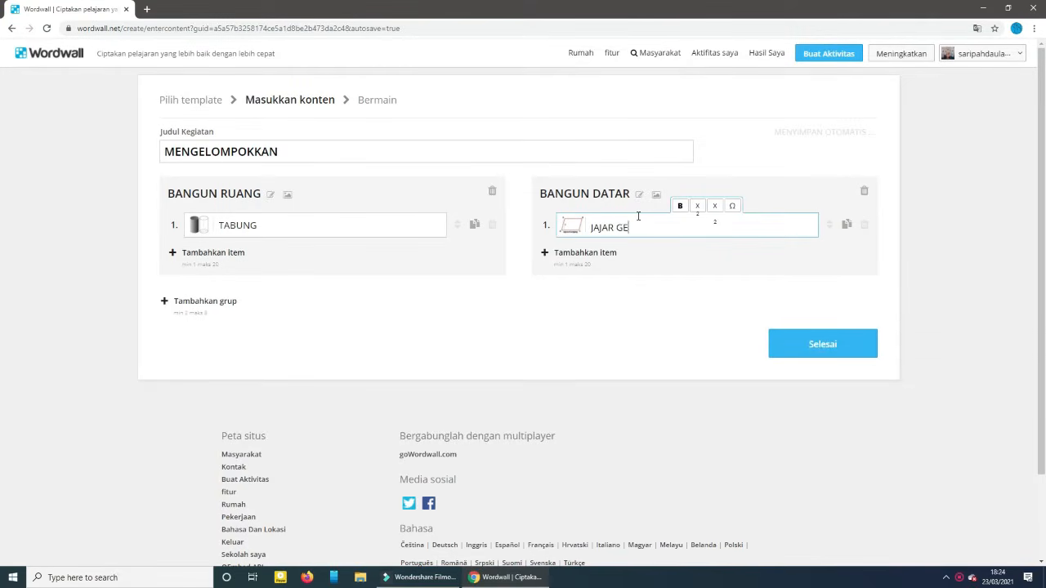
{"action": "type", "text": "JAJAR GENJANG"}
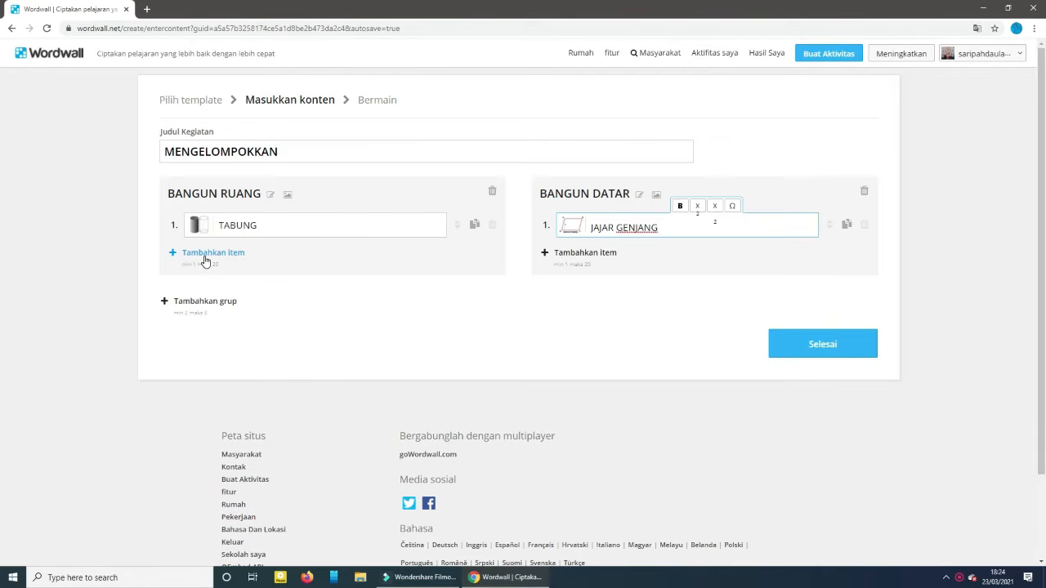
Add an empty second item to the BANGUN RUANG group and a third group named J
{"action": "left_click", "coordinate": [206, 260]}
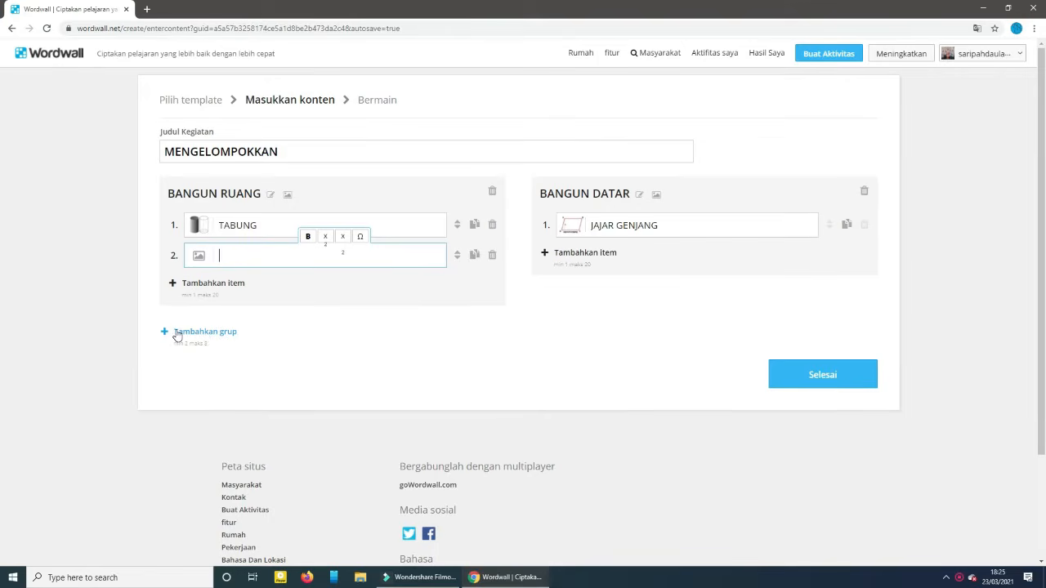
{"action": "left_click", "coordinate": [206, 332]}
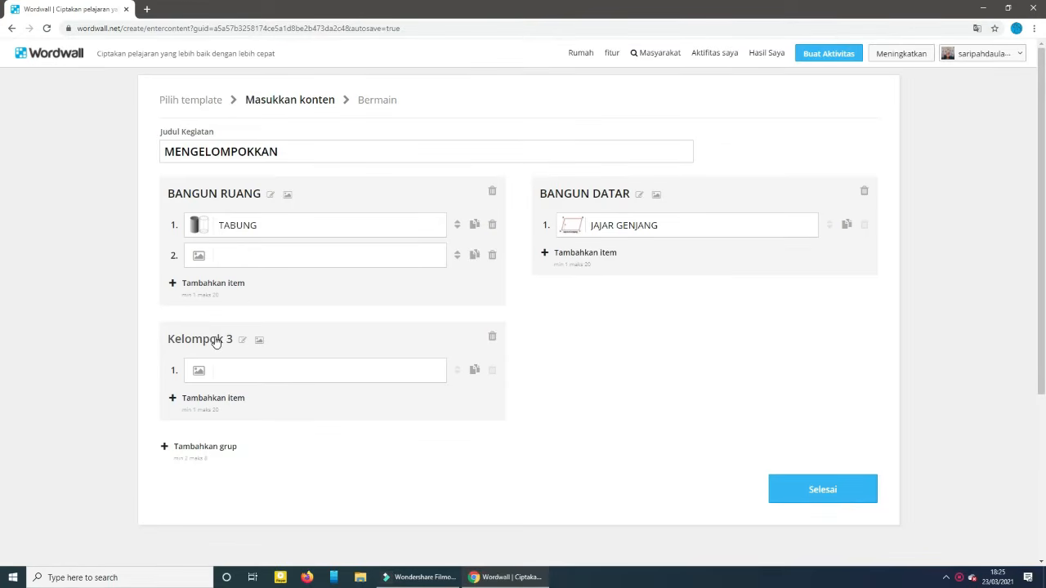
{"action": "left_click", "coordinate": [216, 340]}
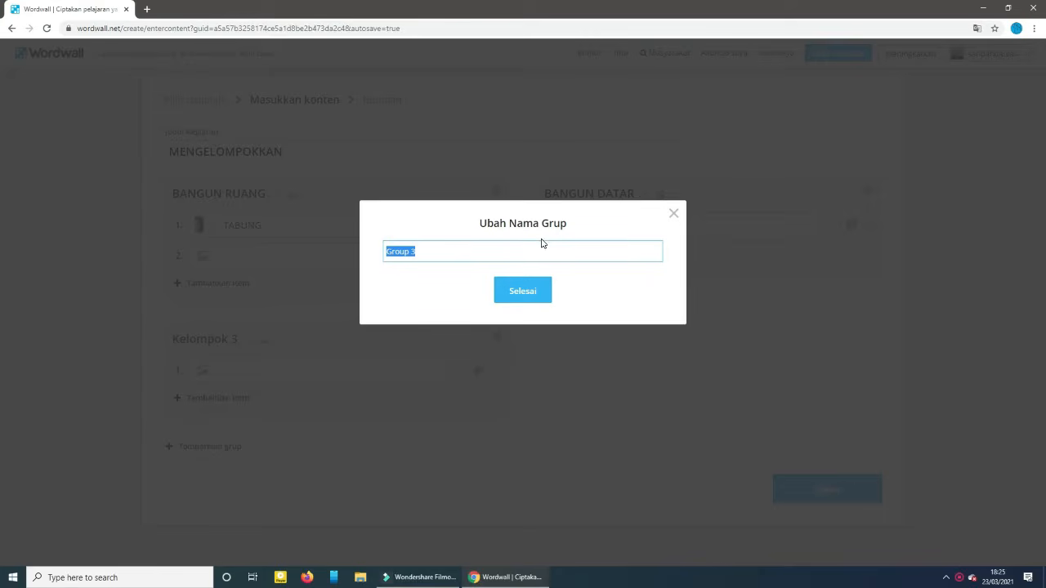
{"action": "type", "text": "J"}
{"action": "left_click", "coordinate": [531, 291]}
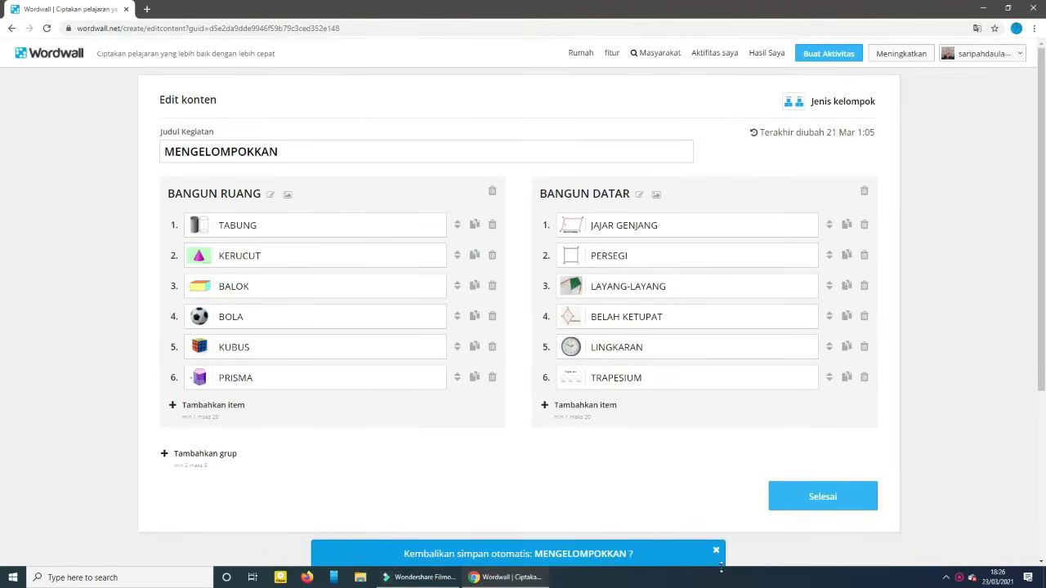
Dismiss the autosave restore offer and finish editing the MENGELOMPOKKAN content with six items in each group
{"action": "left_click", "coordinate": [716, 552]}
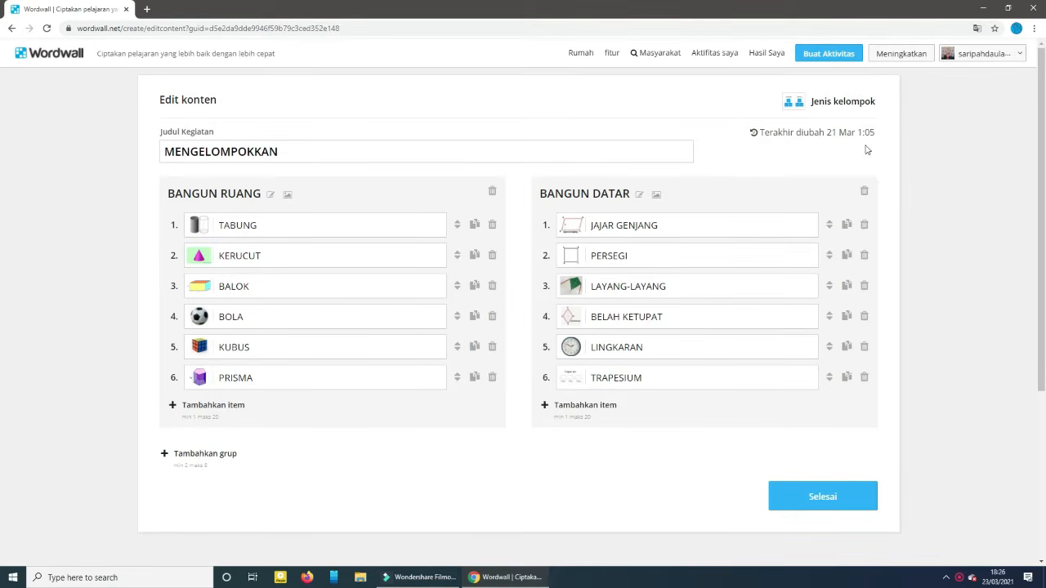
{"action": "left_click", "coordinate": [800, 500]}
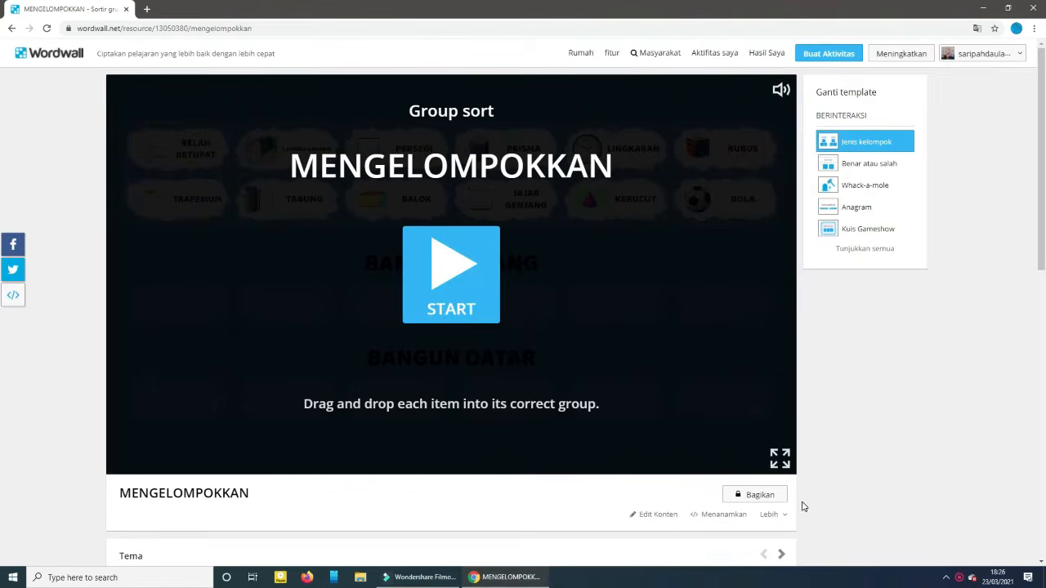
Start the activity and sort TABUNG, KERUCUT and BOLA into BANGUN RUANG and LINGKARAN into BANGUN DATAR
{"action": "left_click", "coordinate": [470, 259]}
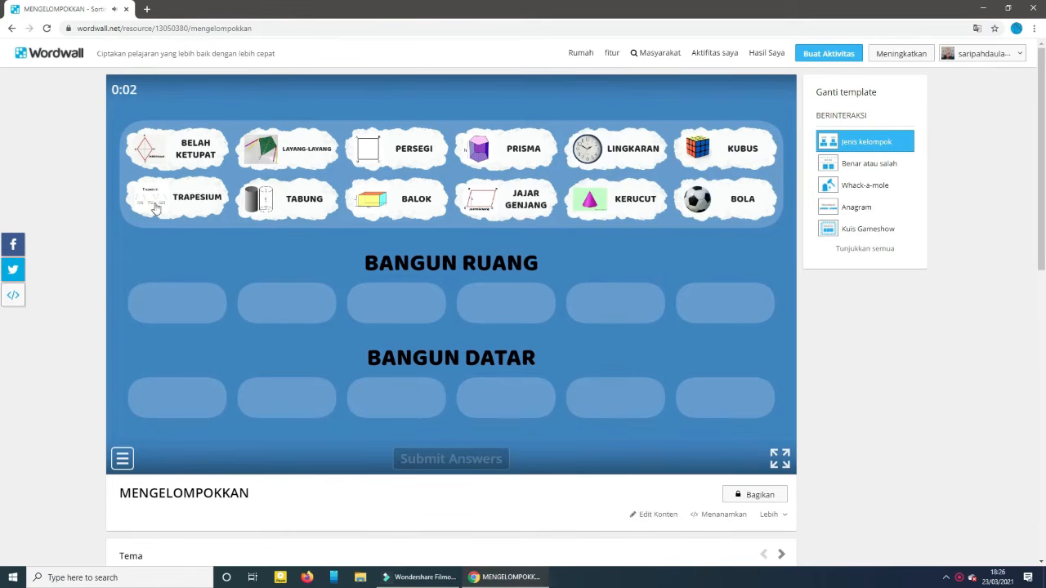
{"action": "left_click", "coordinate": [284, 205]}
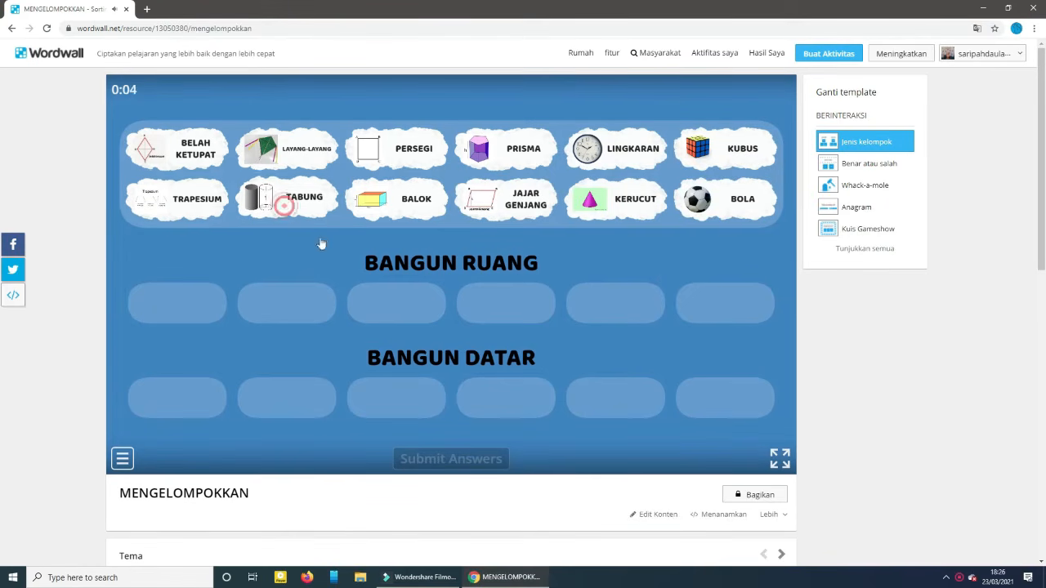
{"action": "left_click_drag", "start_coordinate": [284, 205], "coordinate": [394, 301]}
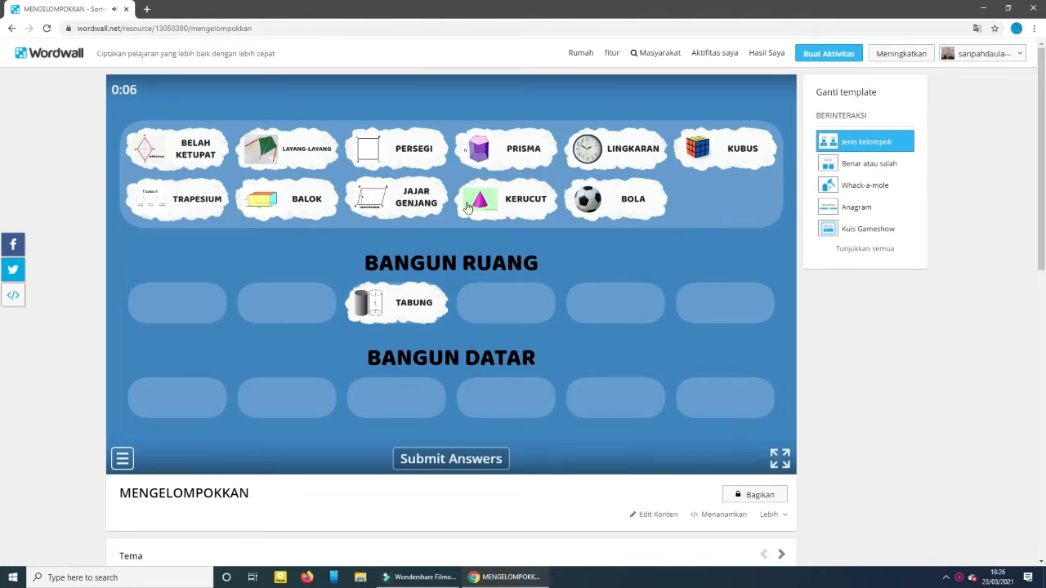
{"action": "left_click_drag", "start_coordinate": [468, 206], "coordinate": [490, 307]}
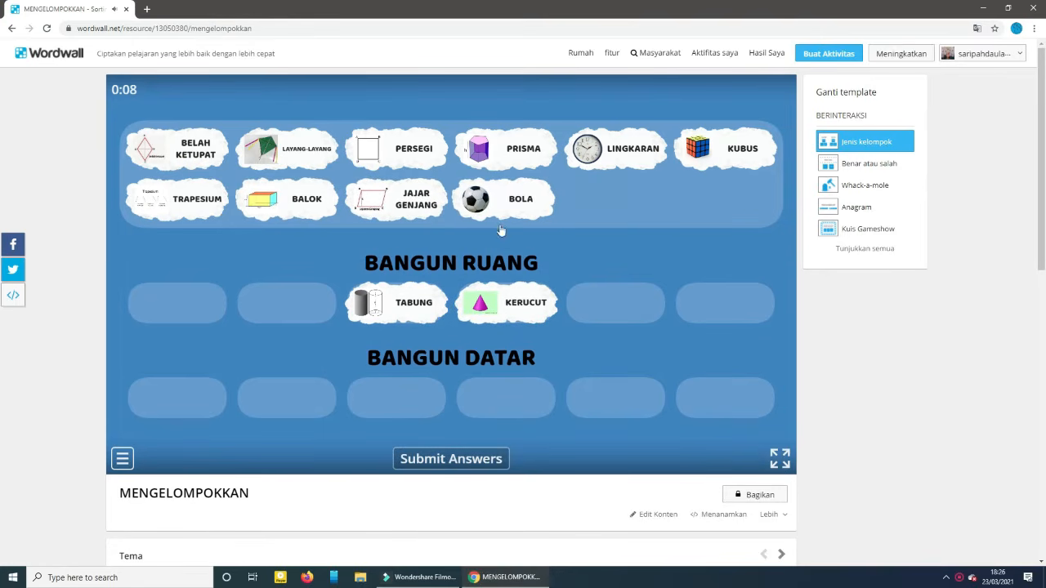
{"action": "left_click_drag", "start_coordinate": [495, 203], "coordinate": [625, 318]}
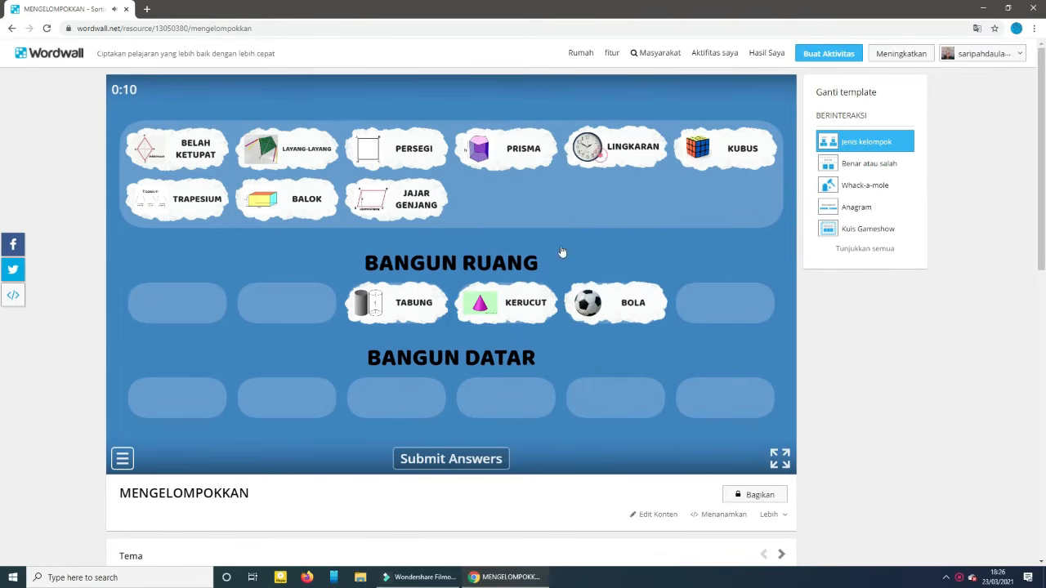
{"action": "left_click_drag", "start_coordinate": [616, 148], "coordinate": [399, 395]}
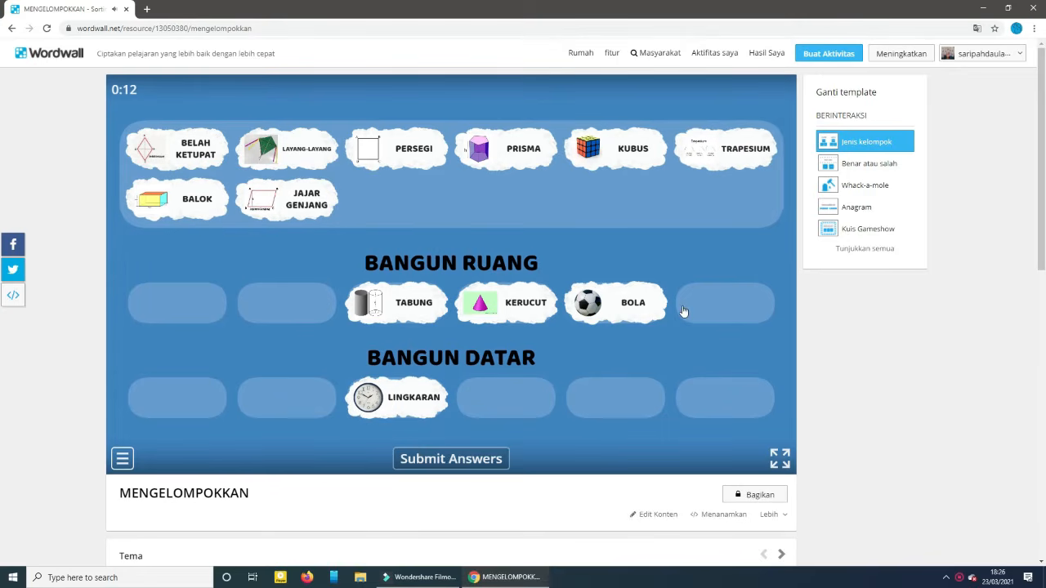
Review the activity's available themes and its timer, layout, shuffle and end-of-game options
{"action": "scroll", "coordinate": [719, 338], "scroll_direction": "down", "scroll_amount": 2}
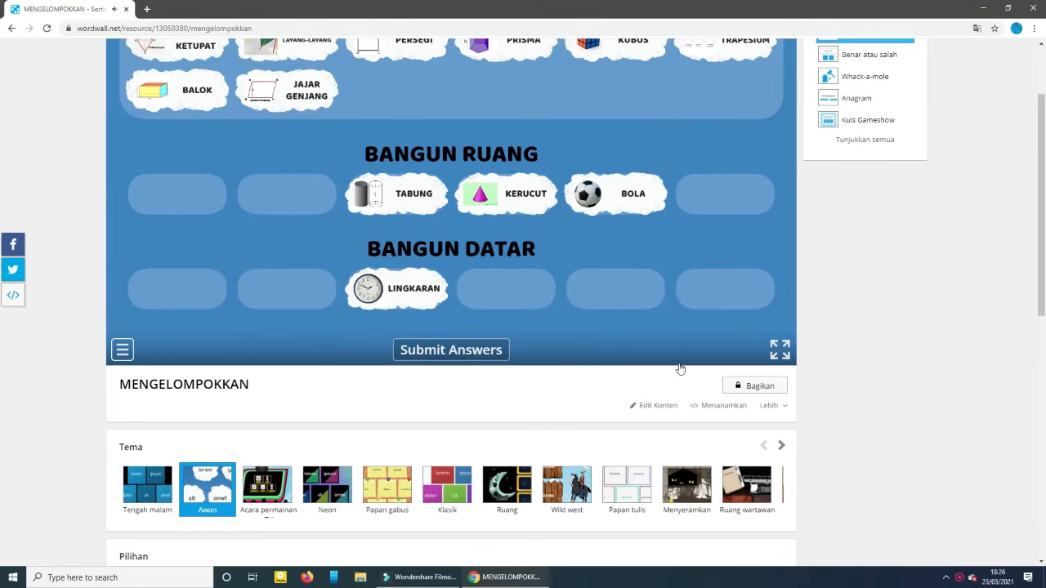
{"action": "scroll", "coordinate": [523, 400], "scroll_direction": "down", "scroll_amount": 1}
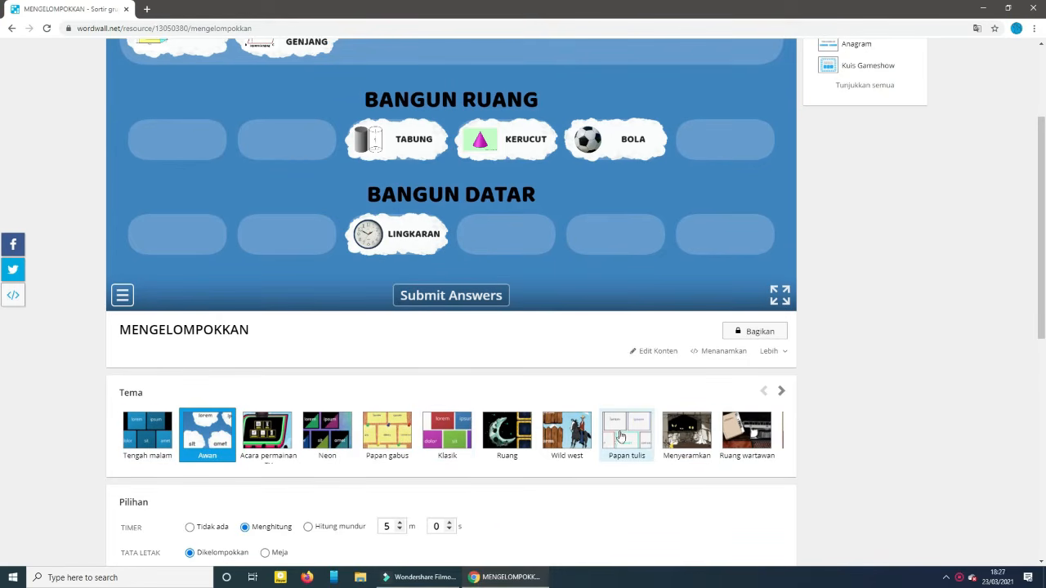
{"action": "scroll", "coordinate": [752, 432], "scroll_direction": "up", "scroll_amount": 2}
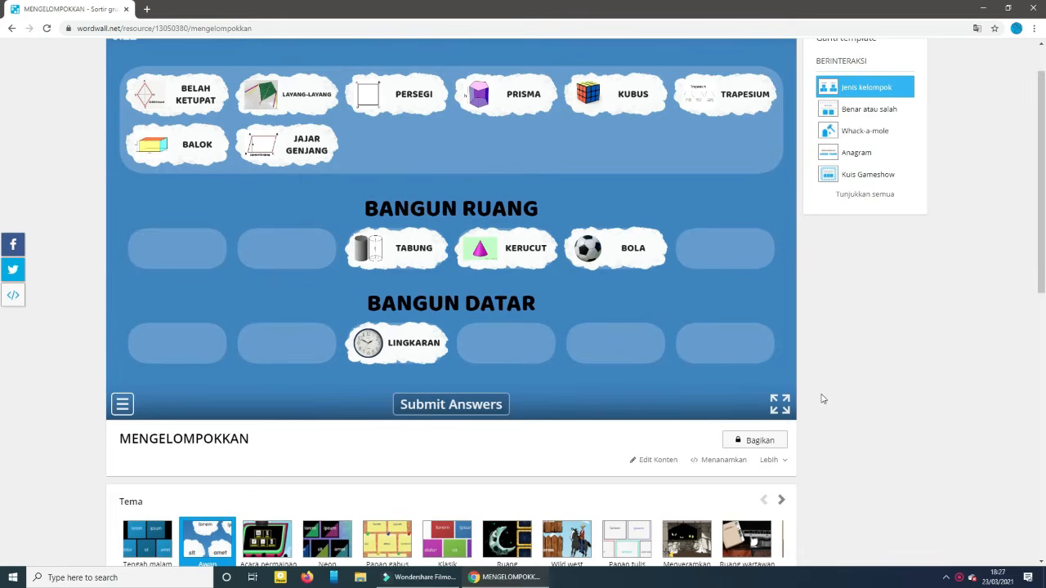
{"action": "scroll", "coordinate": [823, 399], "scroll_direction": "down", "scroll_amount": 4}
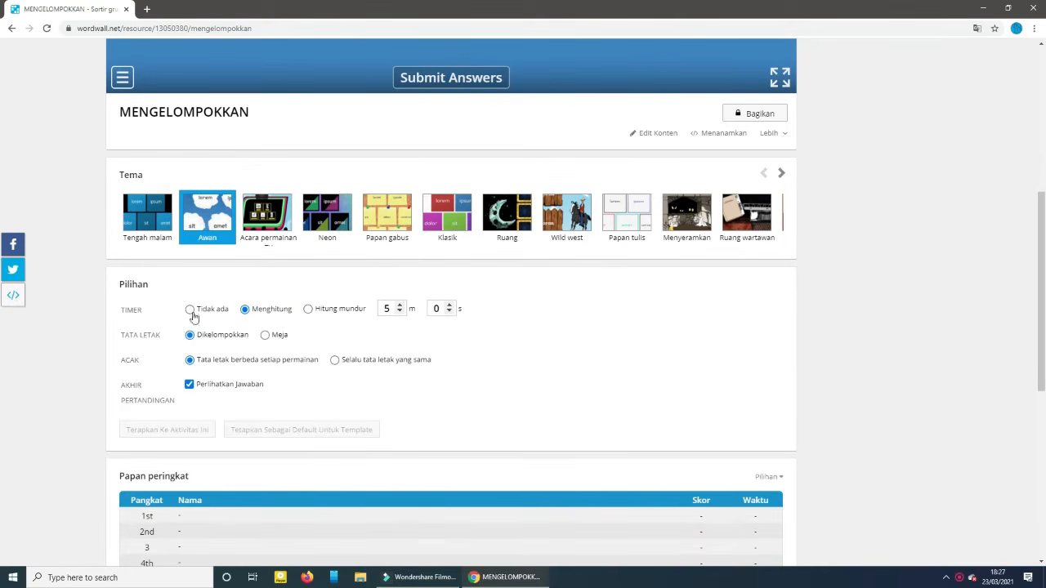
{"action": "scroll", "coordinate": [356, 314], "scroll_direction": "up", "scroll_amount": 4}
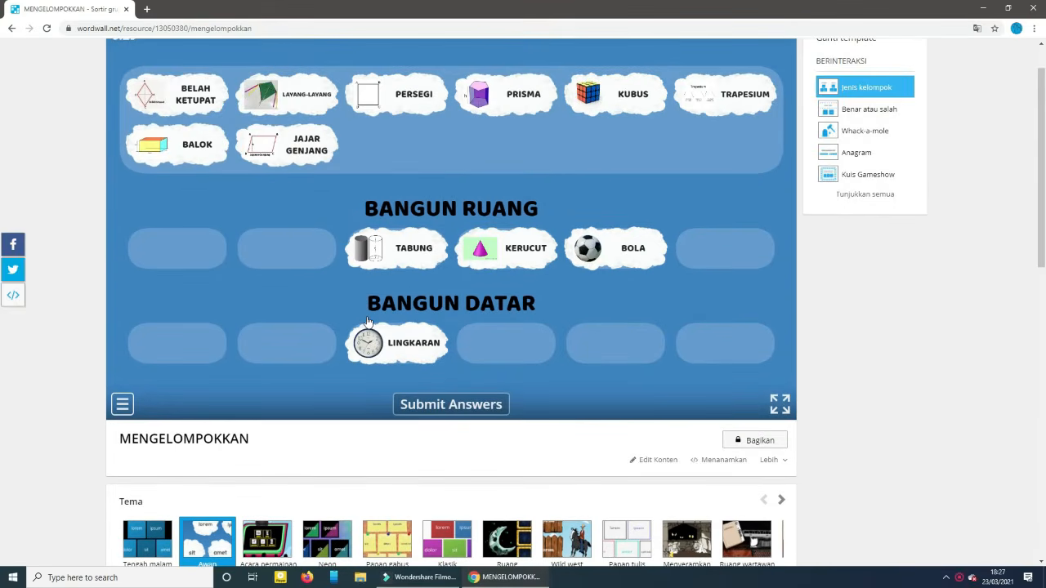
{"action": "scroll", "coordinate": [367, 319], "scroll_direction": "down", "scroll_amount": 4}
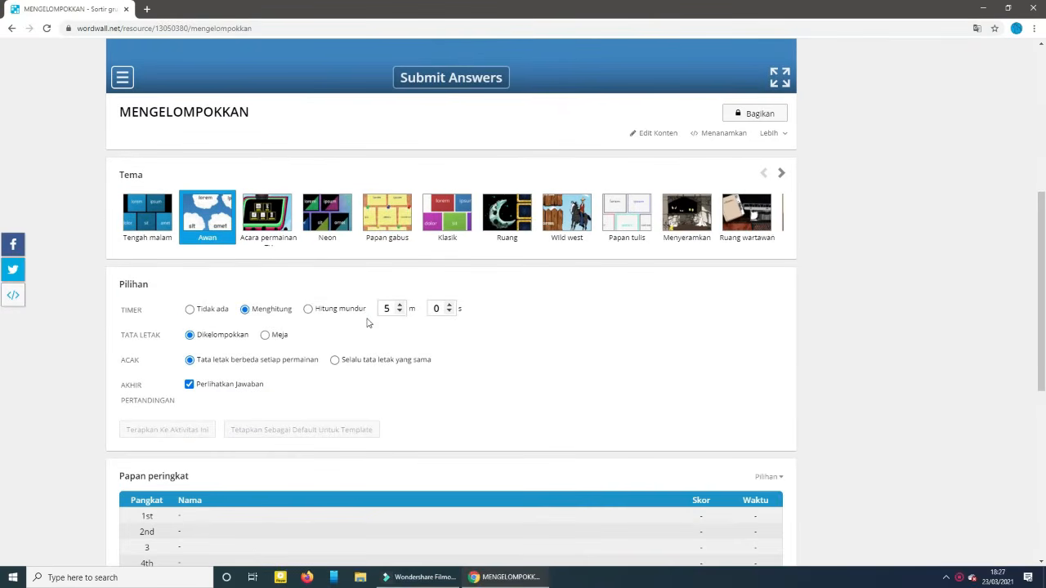
{"action": "scroll", "coordinate": [367, 323], "scroll_direction": "down", "scroll_amount": 2}
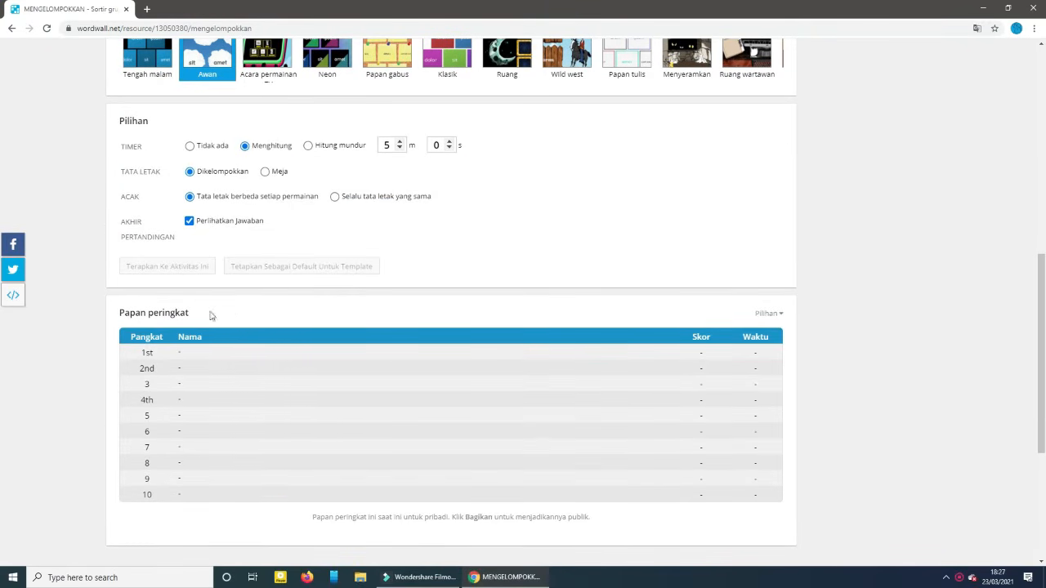
Set the leaderboard's duplicate handling to show only the best score for each name and apply the leaderboard options to this activity
{"action": "left_click", "coordinate": [768, 314]}
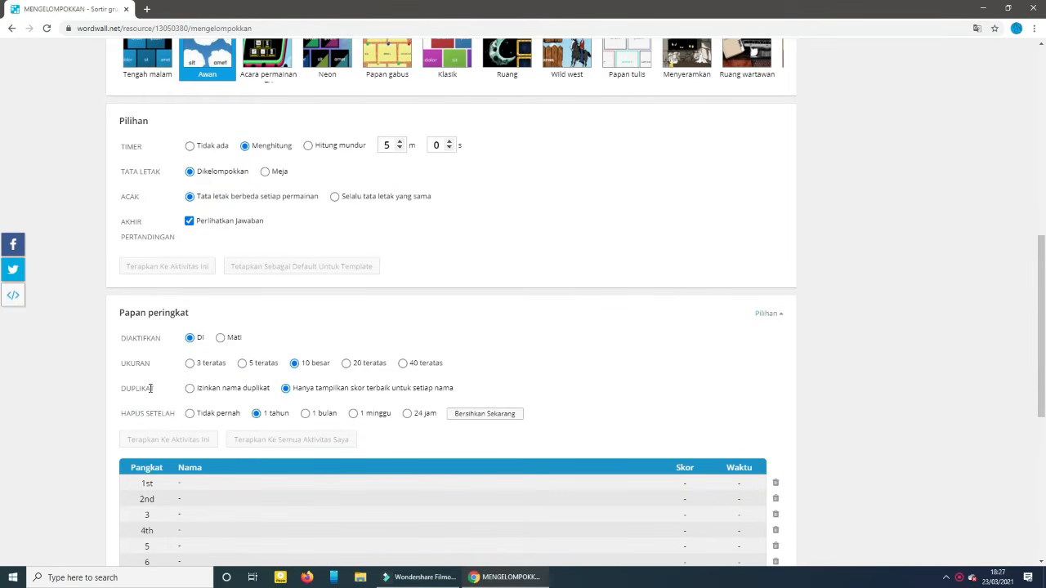
{"action": "left_click", "coordinate": [191, 391]}
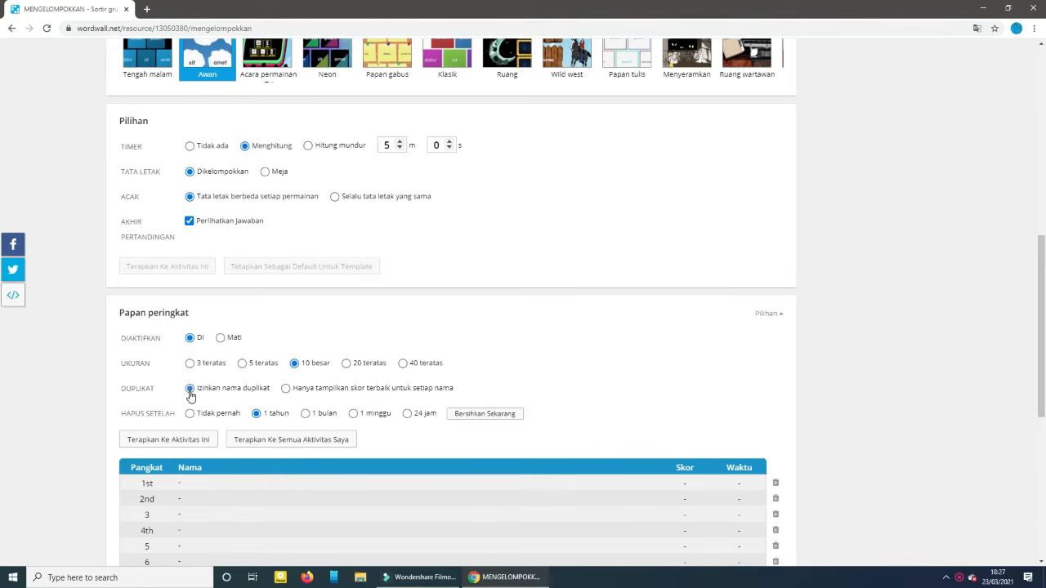
{"action": "left_click", "coordinate": [286, 390]}
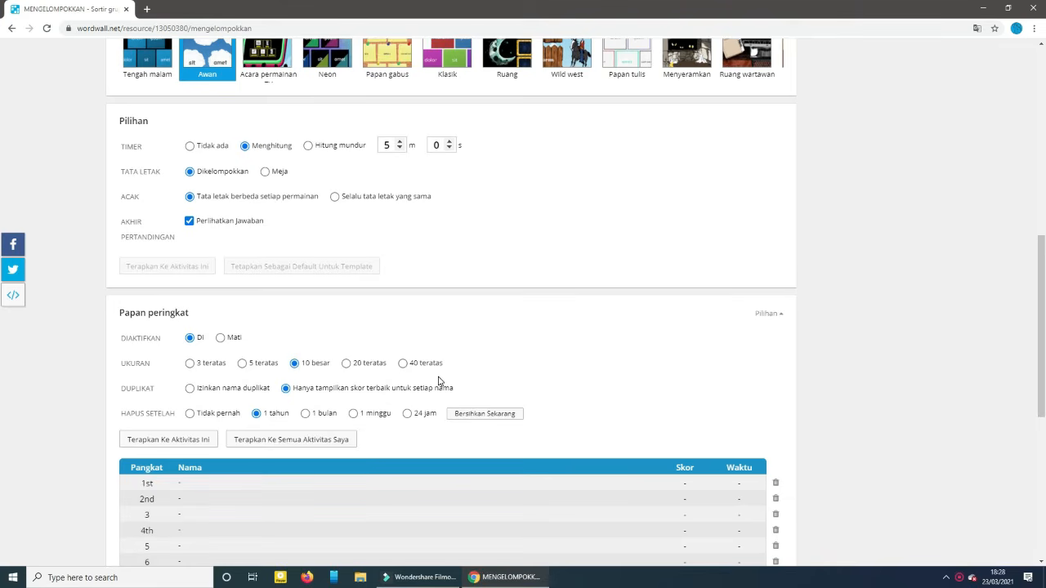
{"action": "scroll", "coordinate": [438, 382], "scroll_direction": "down", "scroll_amount": 2}
{"action": "scroll", "coordinate": [419, 384], "scroll_direction": "up", "scroll_amount": 2}
{"action": "scroll", "coordinate": [355, 388], "scroll_direction": "up", "scroll_amount": 2}
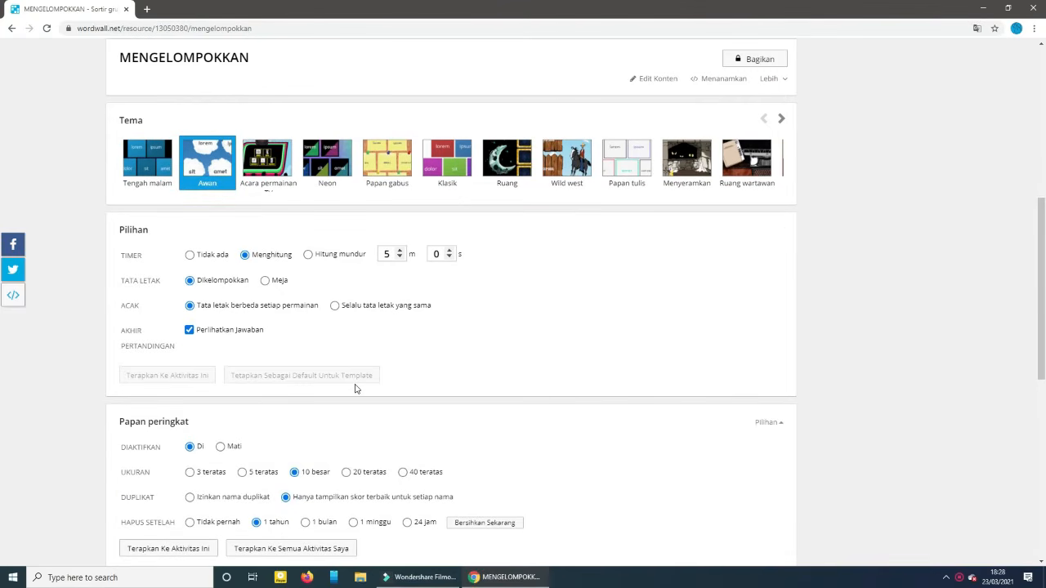
{"action": "scroll", "coordinate": [355, 389], "scroll_direction": "down", "scroll_amount": 2}
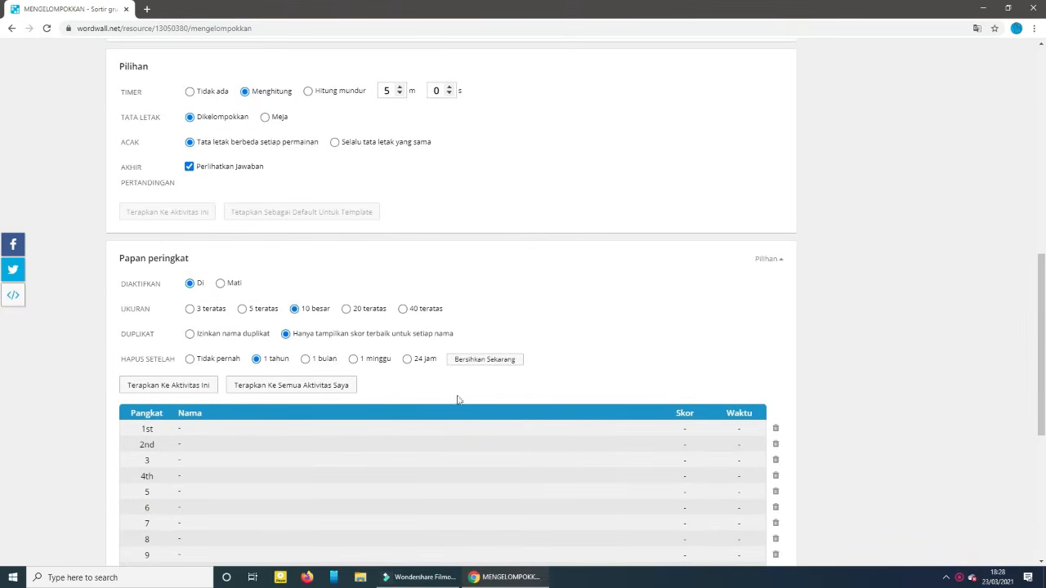
{"action": "left_click", "coordinate": [186, 387]}
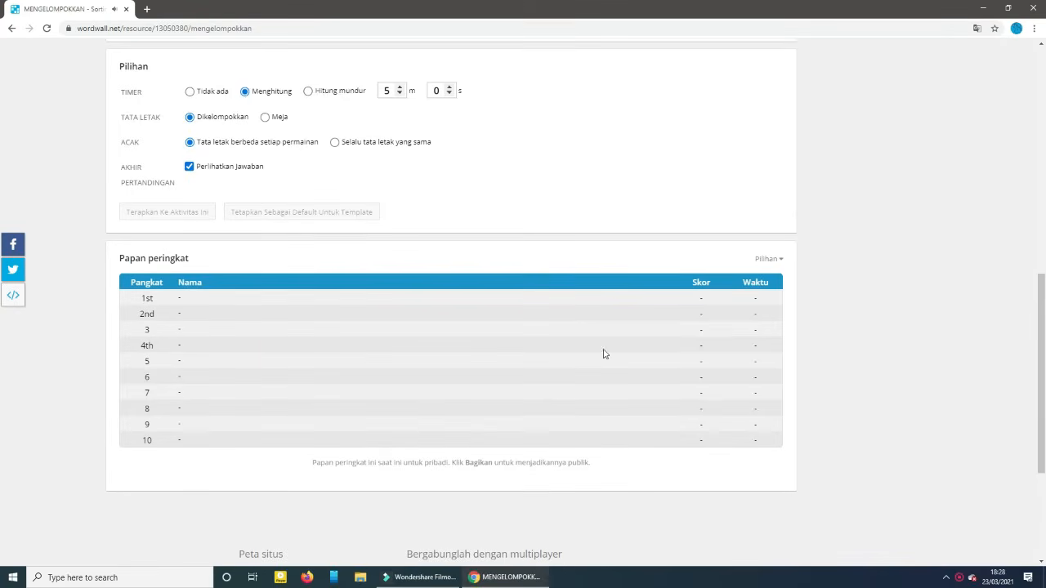
{"action": "scroll", "coordinate": [646, 286], "scroll_direction": "up", "scroll_amount": 5}
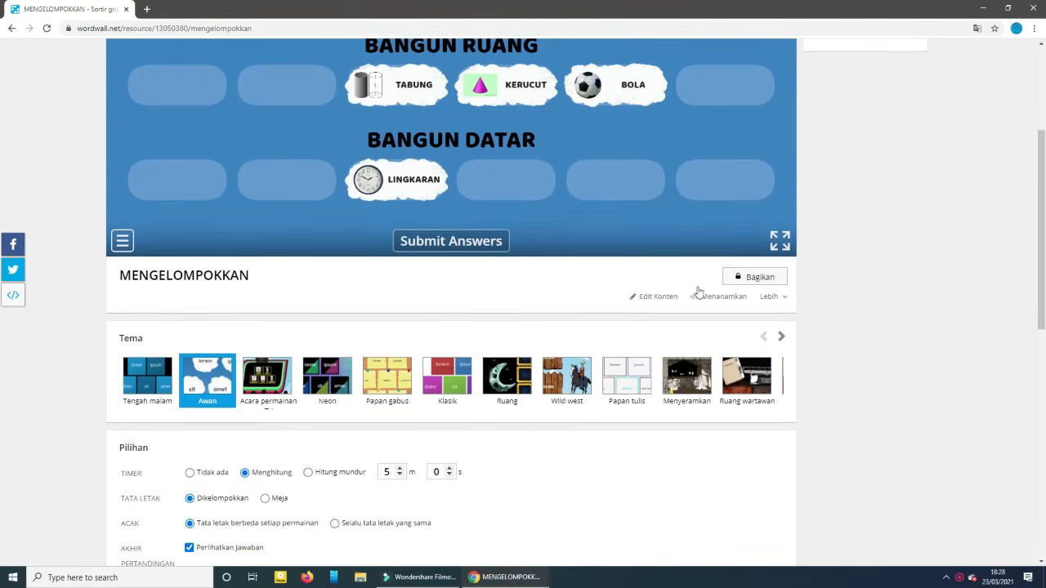
{"action": "scroll", "coordinate": [763, 322], "scroll_direction": "up", "scroll_amount": 1}
{"action": "scroll", "coordinate": [763, 322], "scroll_direction": "up", "scroll_amount": 2}
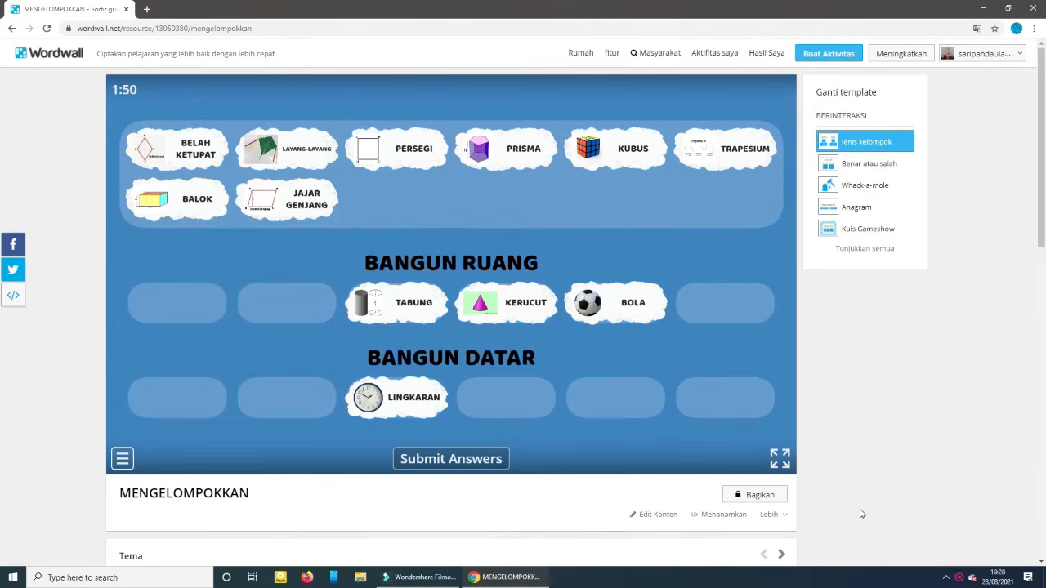
Open the sharing options for MENGELOMPOKKAN and choose to set it as an assignment for students
{"action": "scroll", "coordinate": [817, 498], "scroll_direction": "down", "scroll_amount": 1}
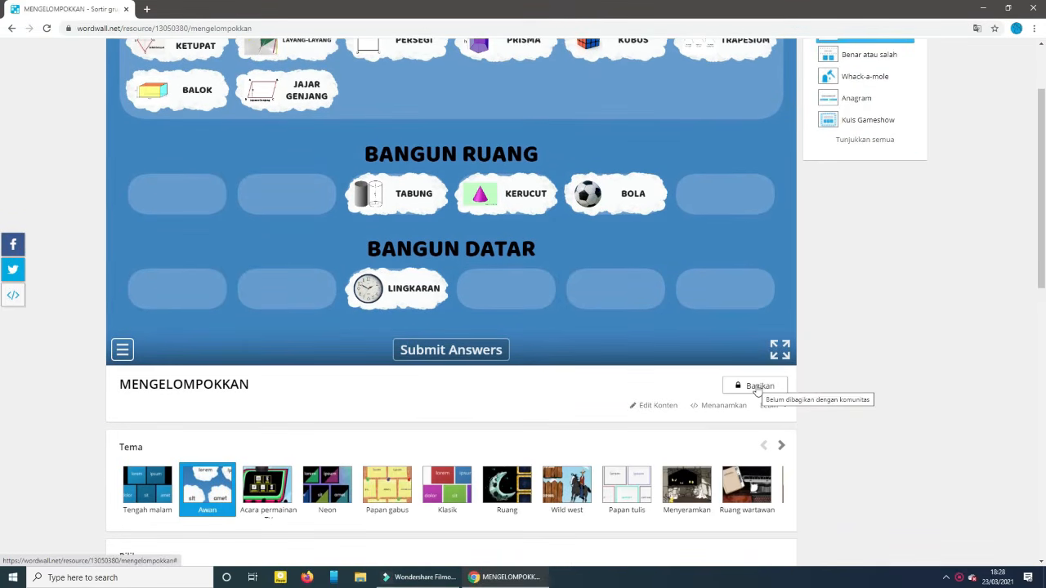
{"action": "left_click", "coordinate": [757, 389]}
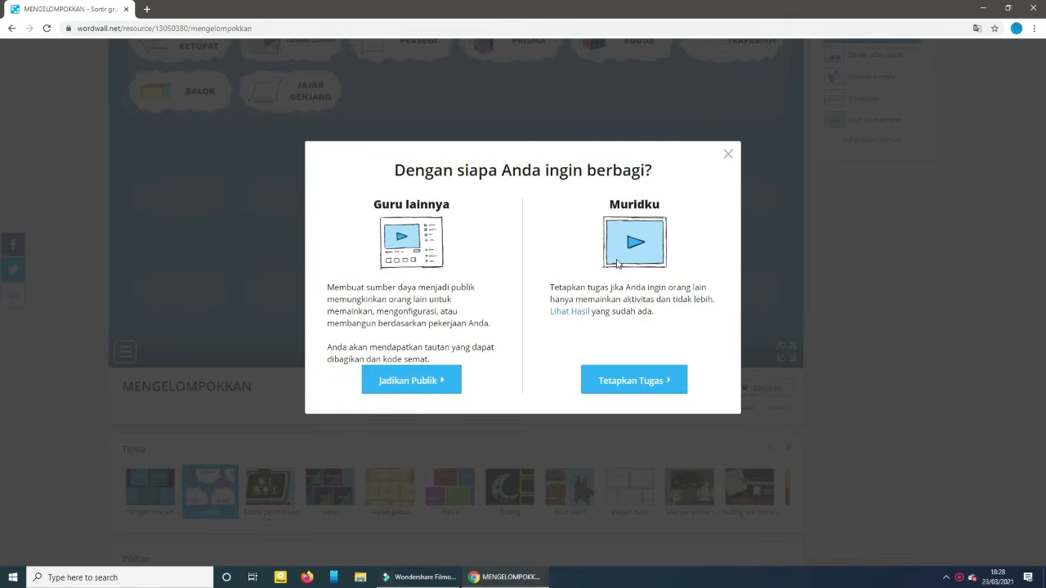
{"action": "left_click", "coordinate": [637, 381]}
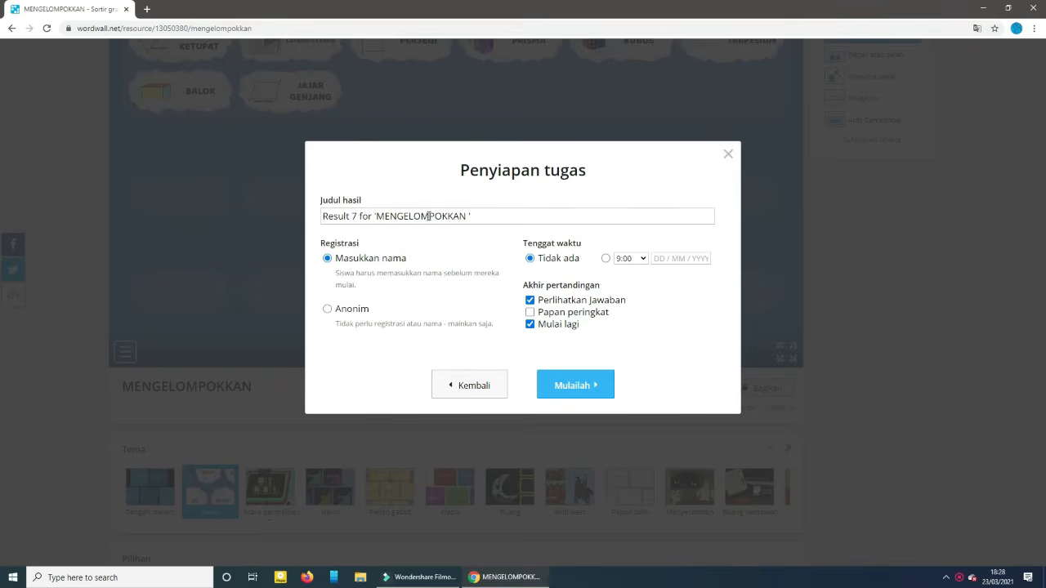
Trim the assignment's result title down to MENGELOMPOKKAN
{"action": "left_click", "coordinate": [496, 214]}
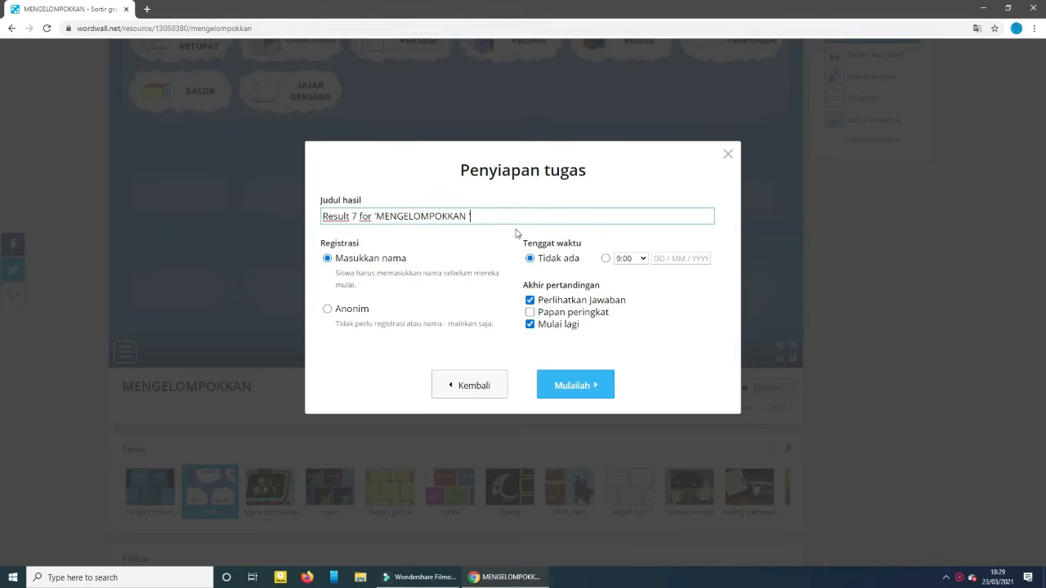
{"action": "key", "text": "BackSpace"}
{"action": "key", "text": "BackSpace"}
{"action": "left_click", "coordinate": [375, 215]}
{"action": "key", "text": "BackSpace"}
{"action": "key", "text": "BackSpace"}
{"action": "key", "text": "BackSpace"}
{"action": "key", "text": "BackSpace"}
{"action": "key", "text": "BackSpace"}
{"action": "key", "text": "BackSpace"}
{"action": "key", "text": "BackSpace"}
{"action": "key", "text": "BackSpace"}
{"action": "key", "text": "BackSpace"}
{"action": "key", "text": "BackSpace"}
{"action": "key", "text": "BackSpace"}
{"action": "key", "text": "BackSpace"}
{"action": "key", "text": "BackSpace"}
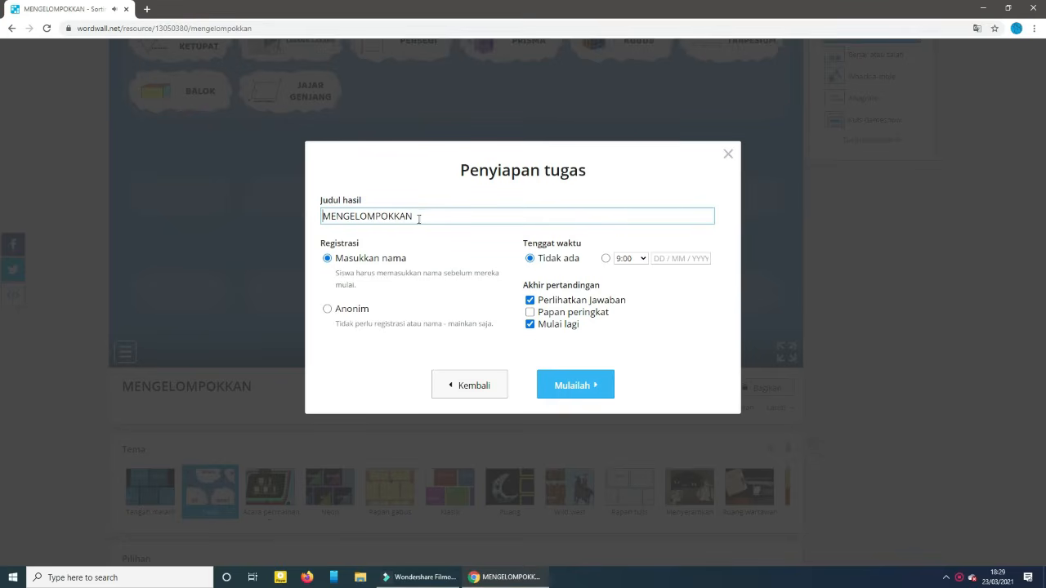
Replace the assignment's result title with KUIS MENGELOMPOKKAN DALAM MATEMATIKA
{"action": "left_click_drag", "start_coordinate": [425, 217], "coordinate": [319, 223]}
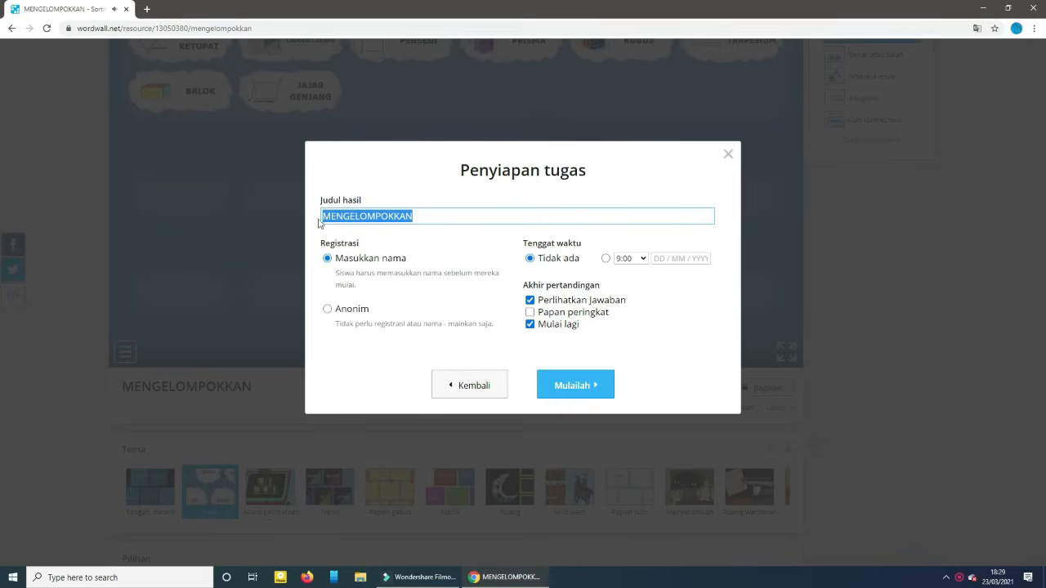
{"action": "type", "text": "K"}
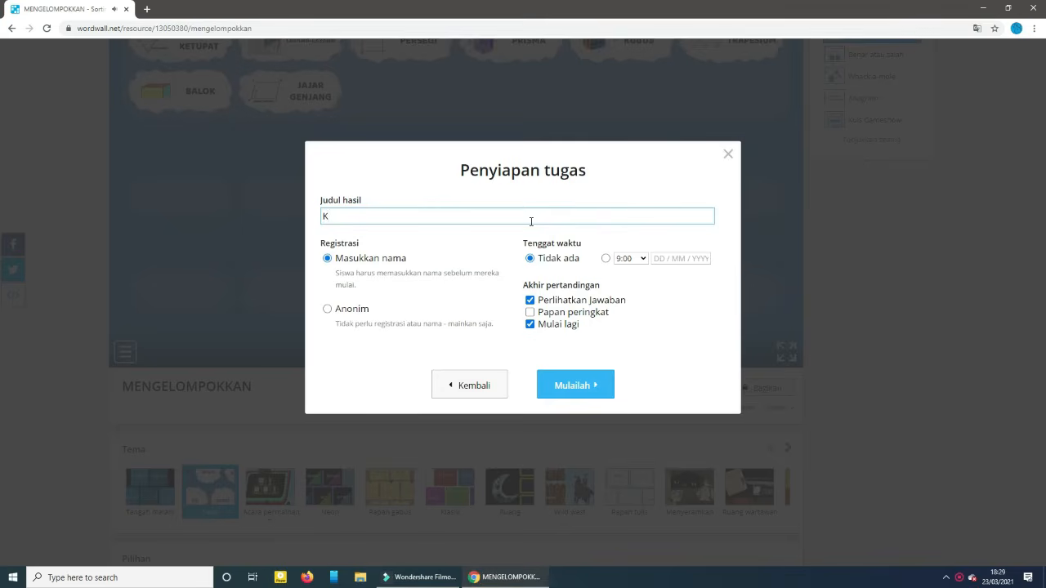
{"action": "type", "text": "UIS ME"}
{"action": "key", "text": "BackSpace"}
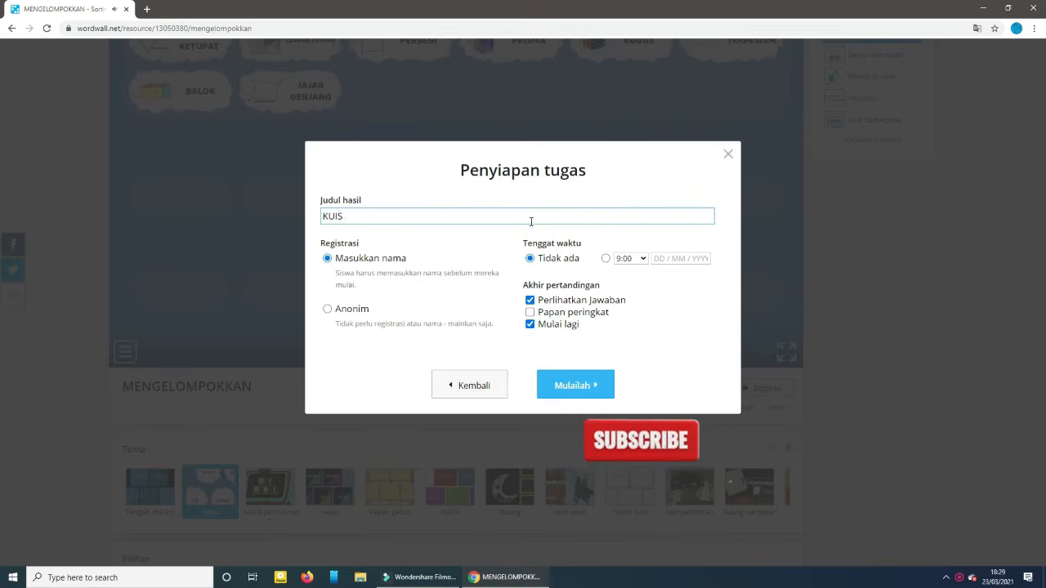
{"action": "type", "text": "MENGEMUMP"}
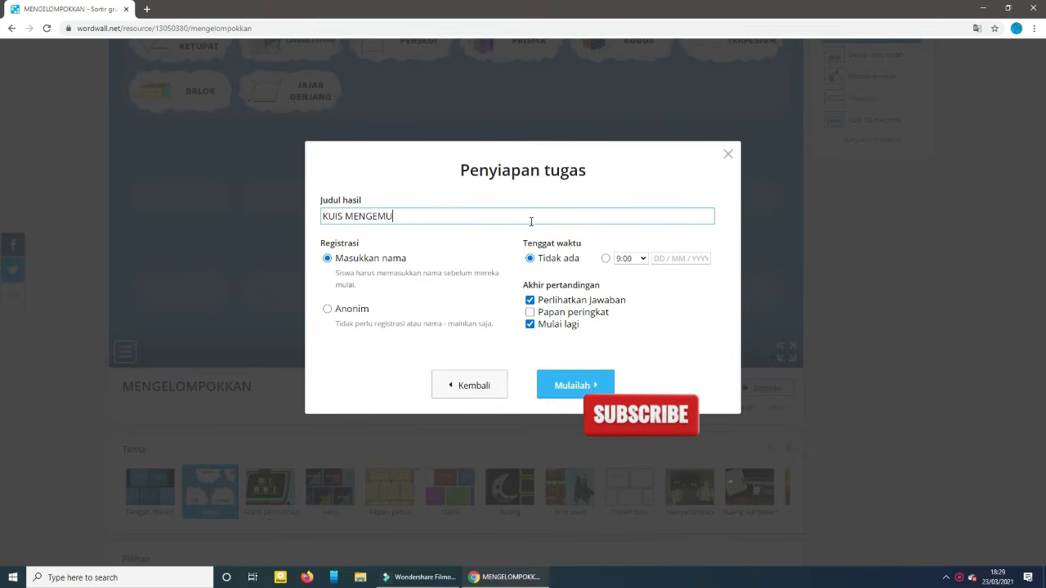
{"action": "key", "text": "BackSpace"}
{"action": "key", "text": "BackSpace"}
{"action": "key", "text": "BackSpace"}
{"action": "key", "text": "BackSpace"}
{"action": "type", "text": "L"}
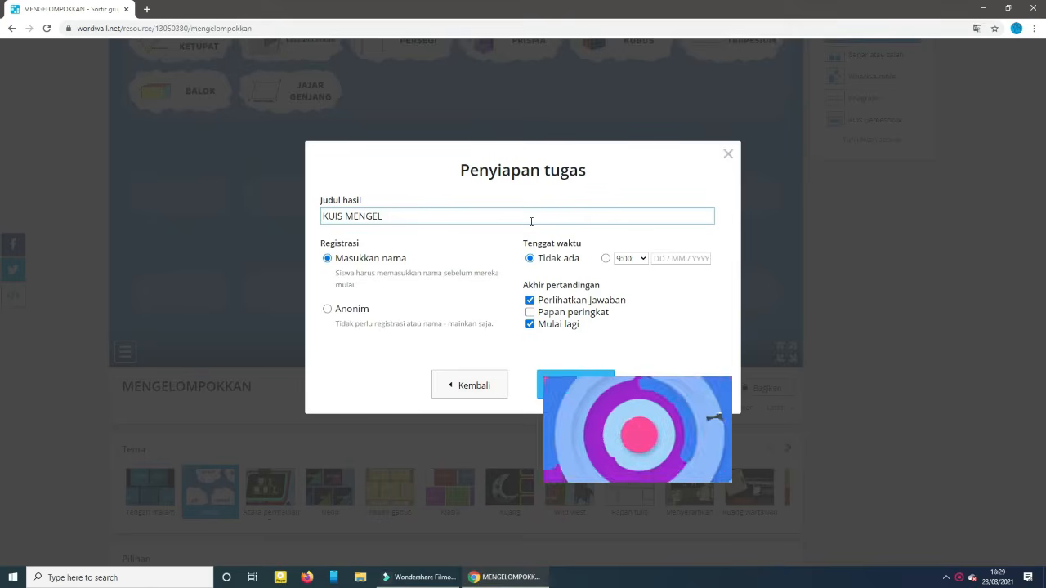
{"action": "type", "text": "POM"}
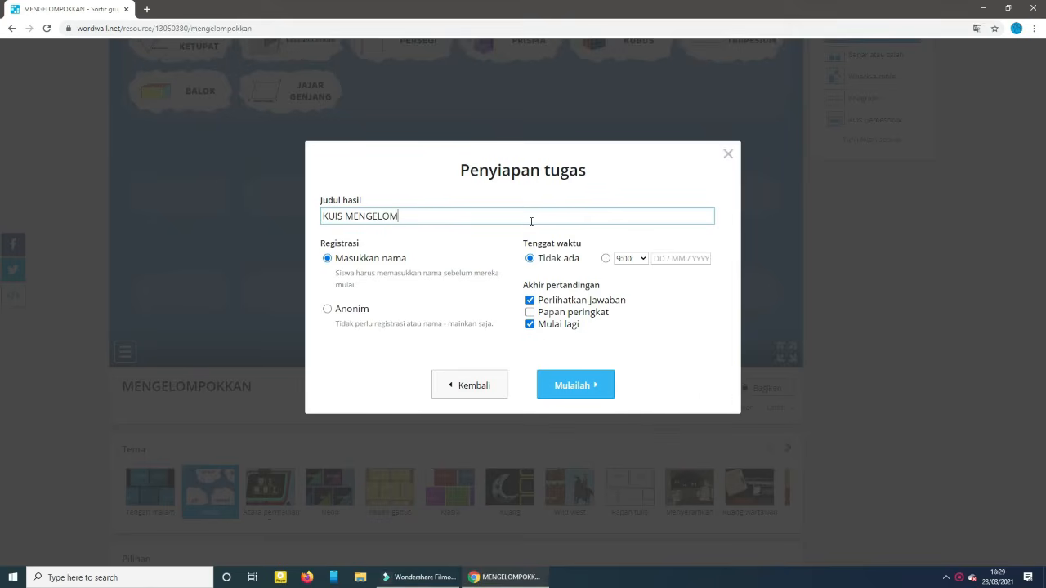
{"action": "type", "text": "POKKAN DALAM MATE"}
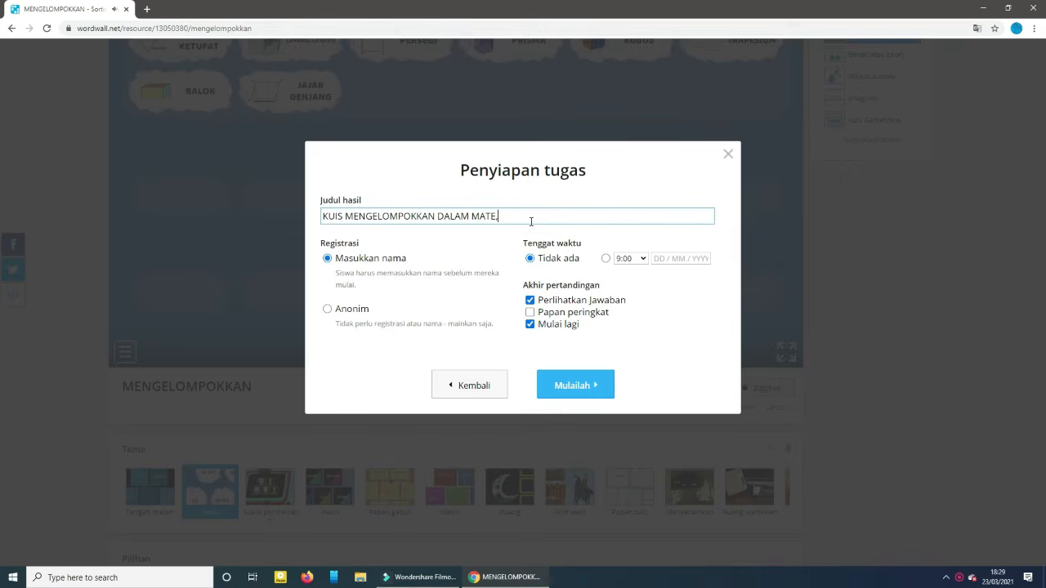
{"action": "type", "text": "RIMATIKA"}
Enable Papan peringkat among the assignment's end-of-game options and leave Mulai lagi enabled
{"action": "left_click", "coordinate": [529, 312]}
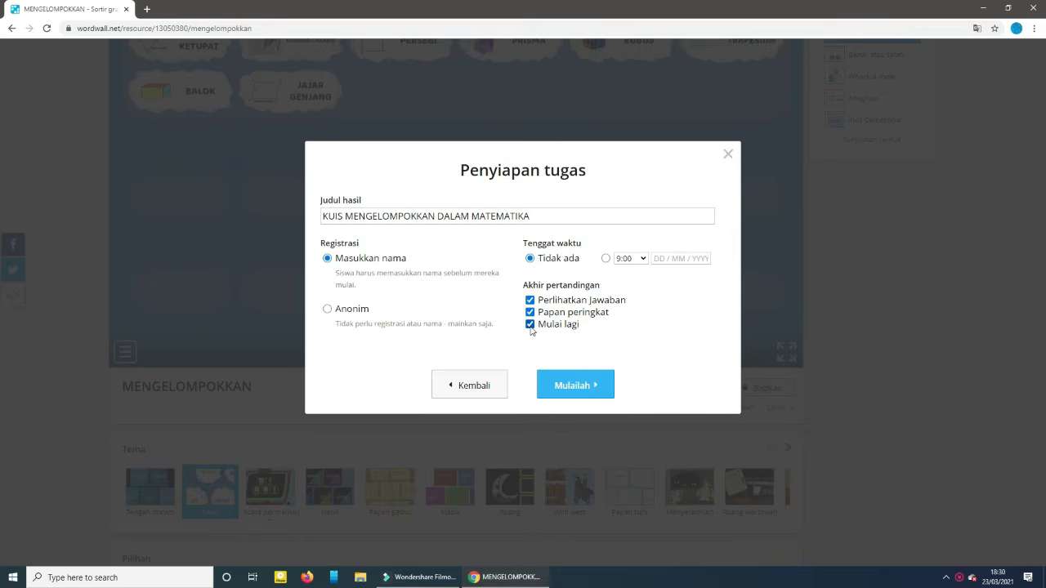
{"action": "left_click", "coordinate": [530, 327]}
{"action": "left_click", "coordinate": [531, 326]}
Create the assignment with these settings and copy its link for the students
{"action": "left_click", "coordinate": [574, 389]}
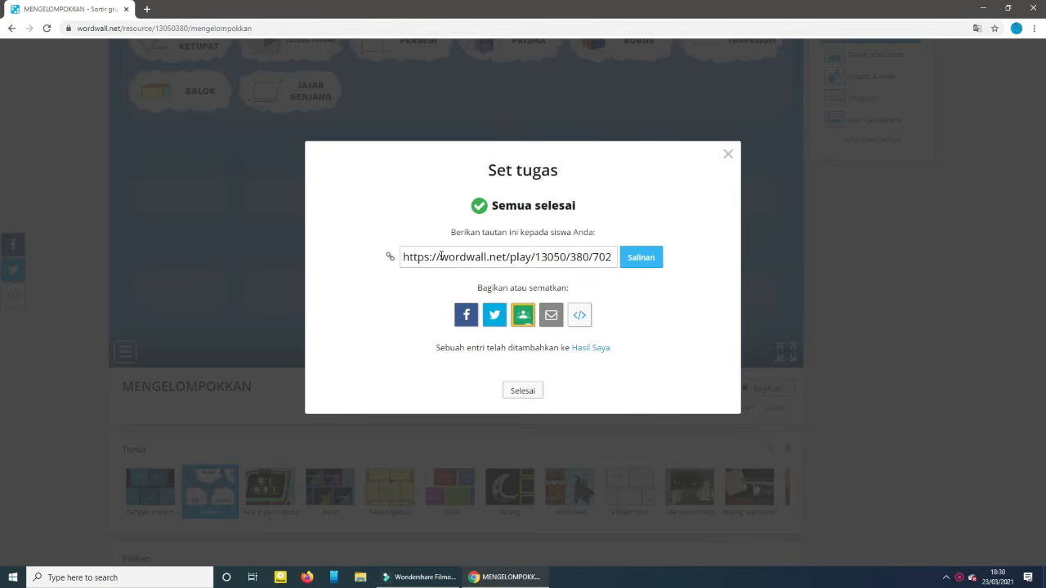
{"action": "left_click", "coordinate": [631, 260]}
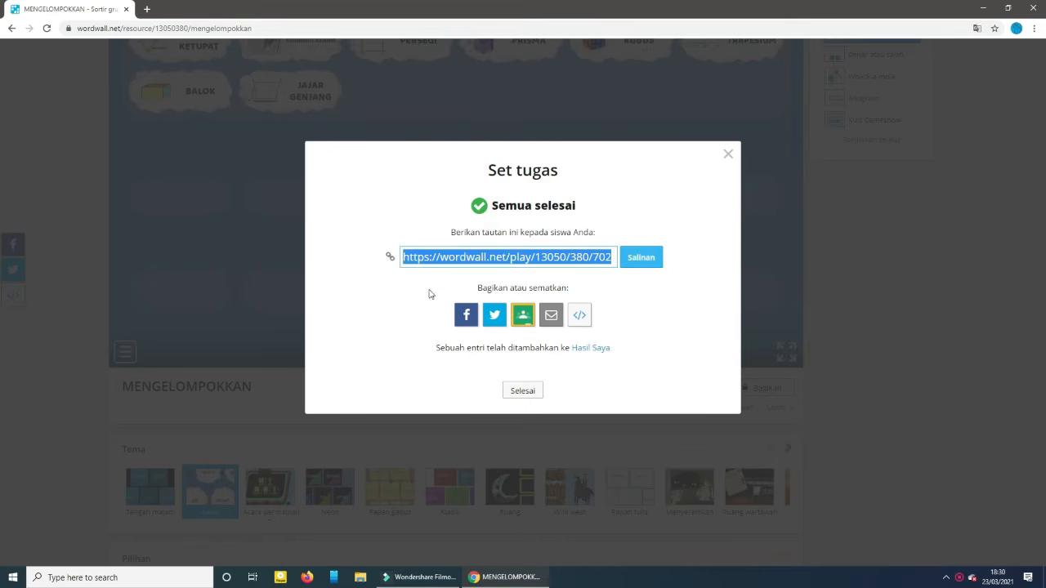